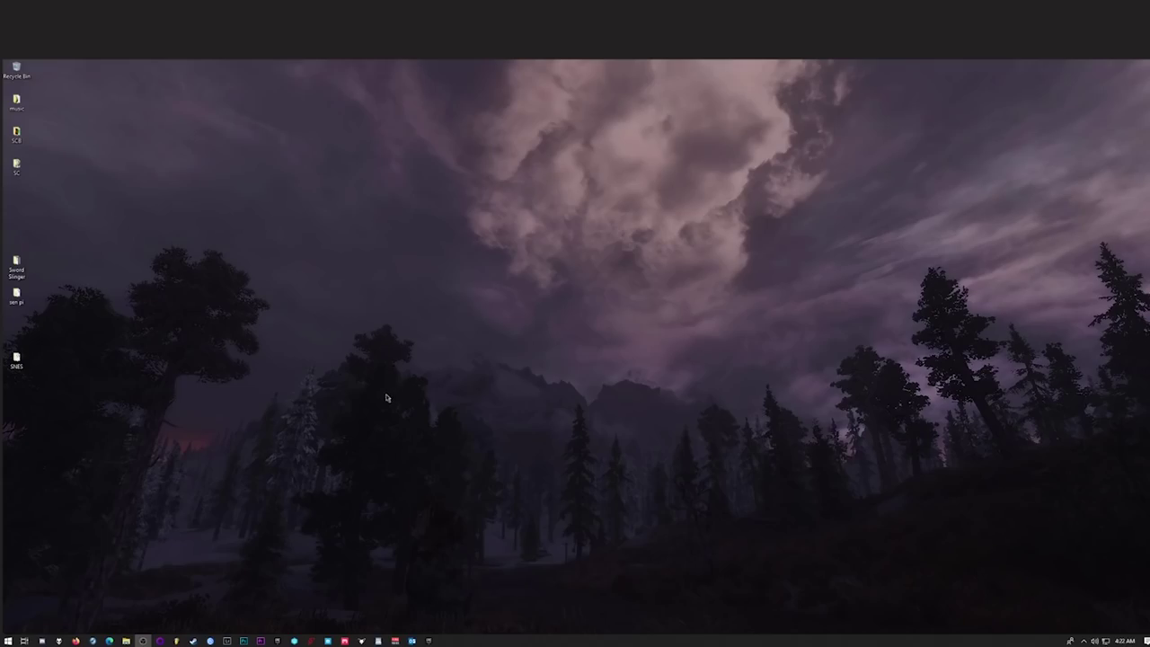
- Dismiss the desktop context menu, then open Taskbar settings from the taskbar's menu
right_click(428, 300)
click(498, 388)
right_click(467, 640)
click(477, 635)
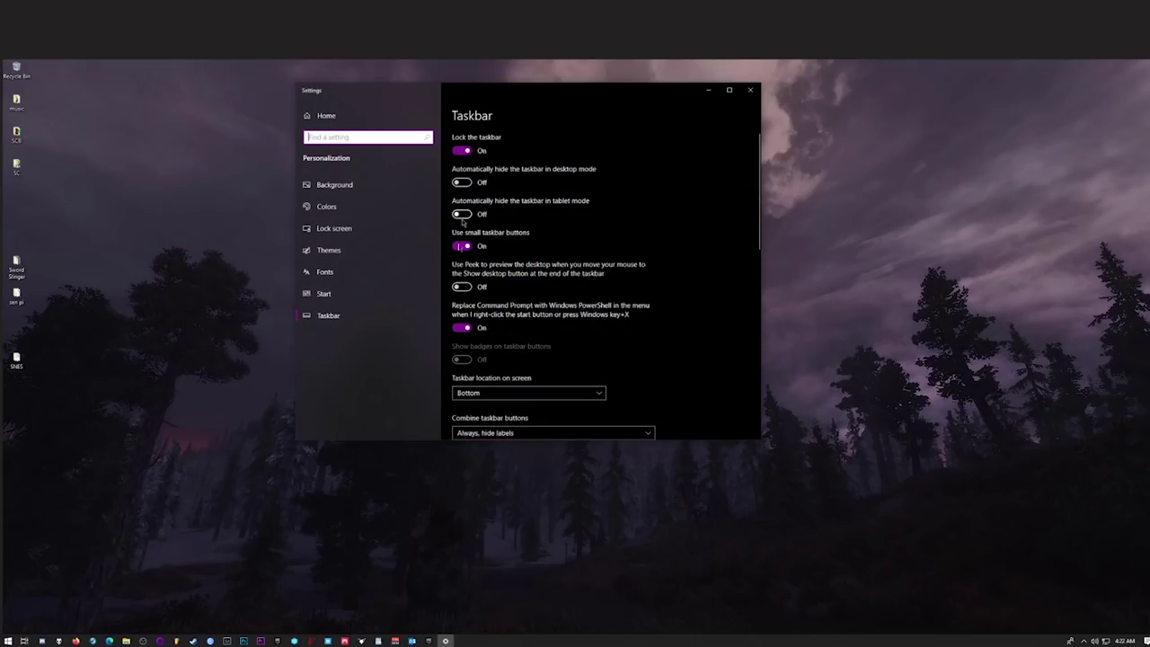
- Dismiss the desktop context menu again, then scroll down the bobkeys.com store homepage
right_click(163, 341)
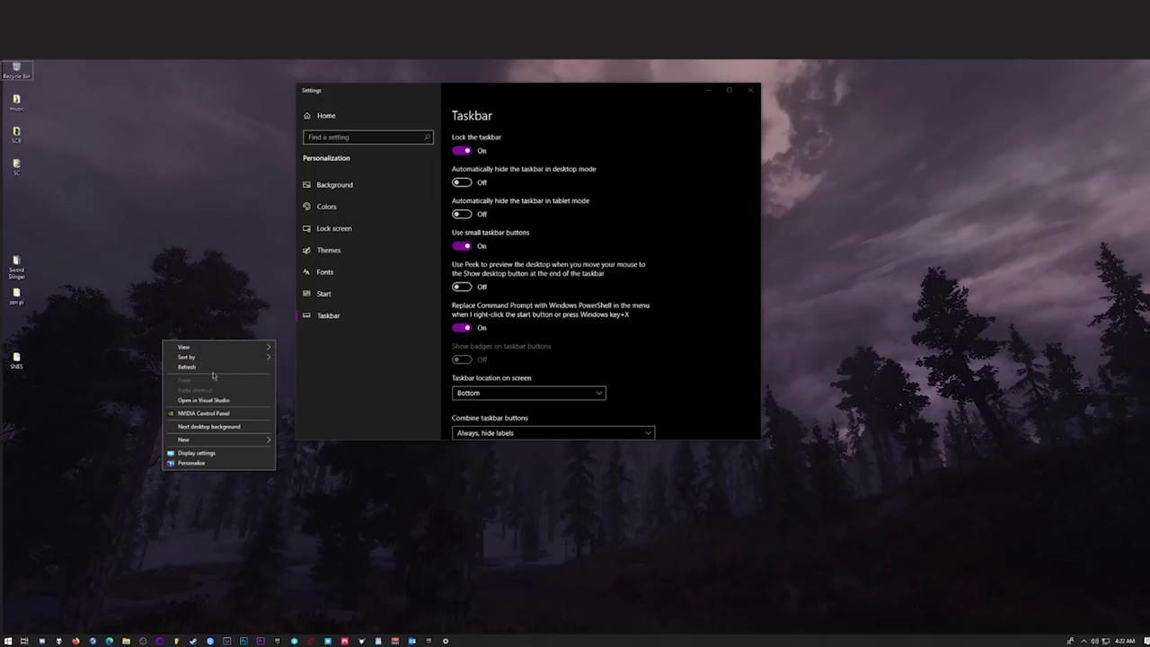
click(373, 527)
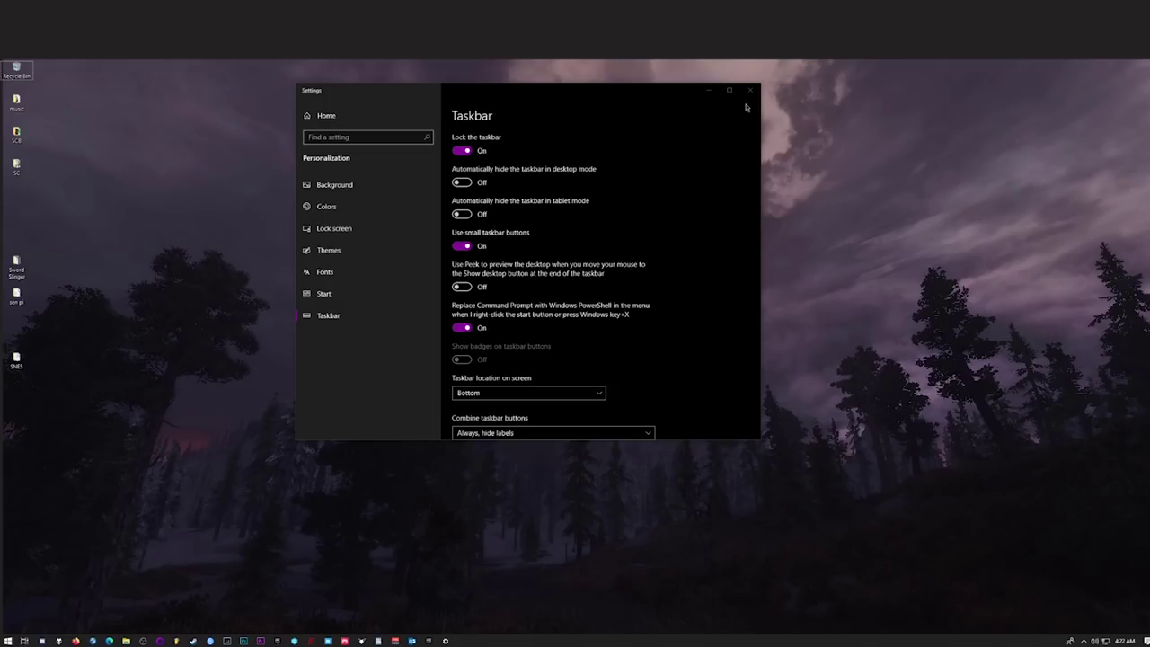
middle_click(47, 132)
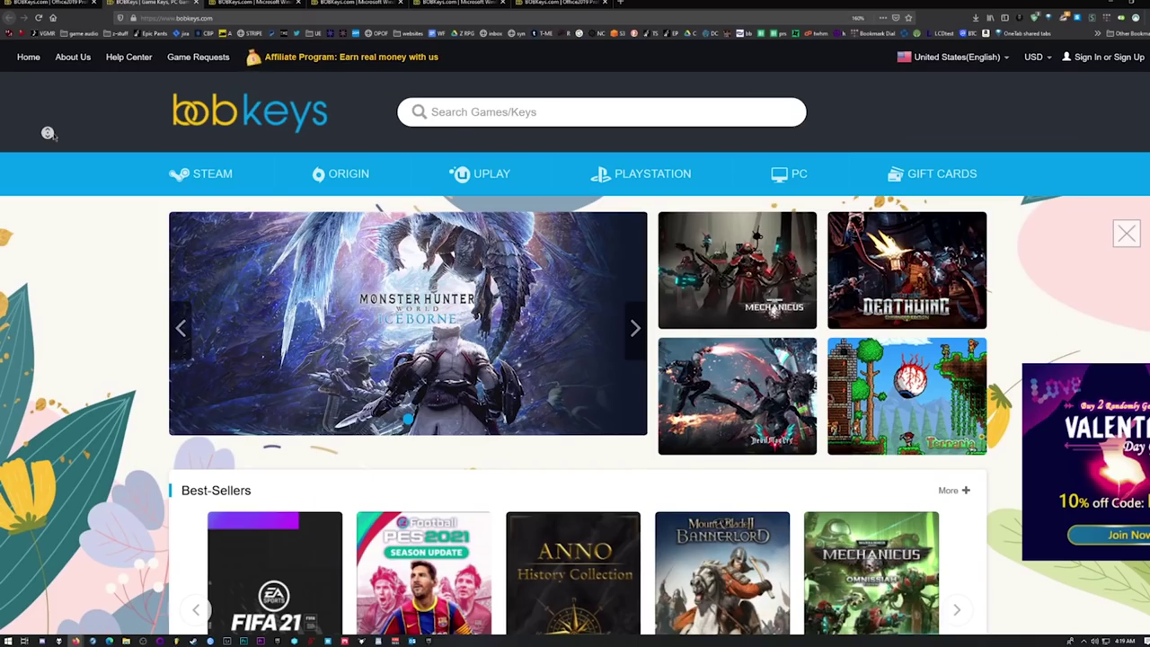
scroll(55, 157, down, 5)
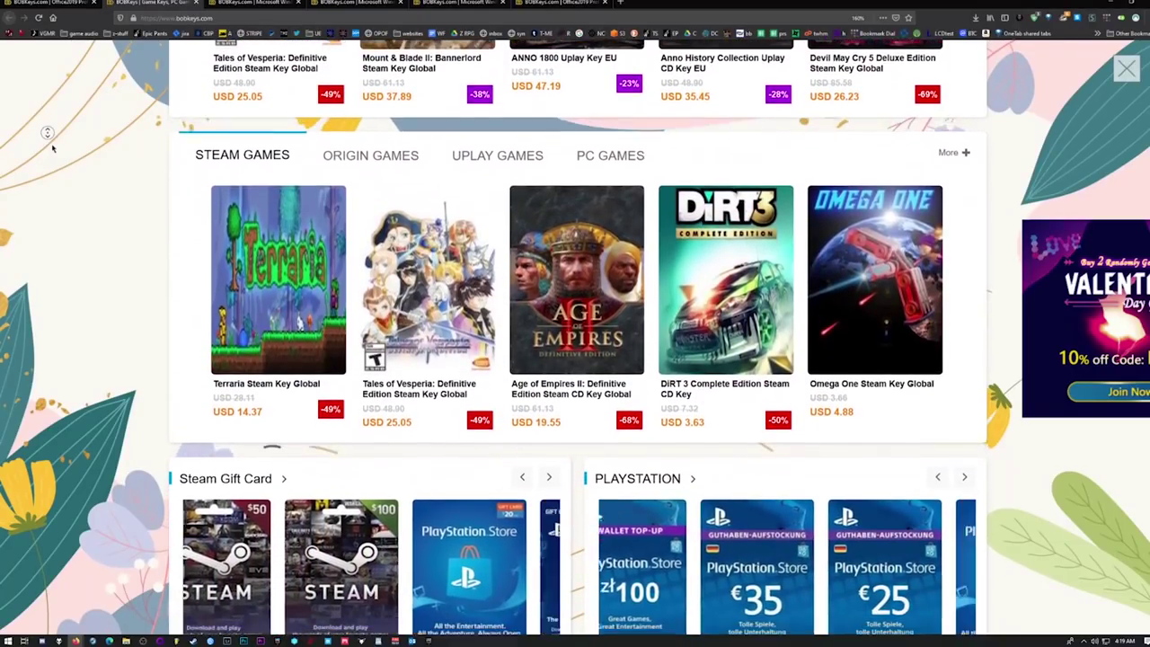
- Browse the Windows 10 Pro, Home, Pro (2 PC) and Office2019 tabs, ending on Pro (2 PC)
key(ctrl+Tab)
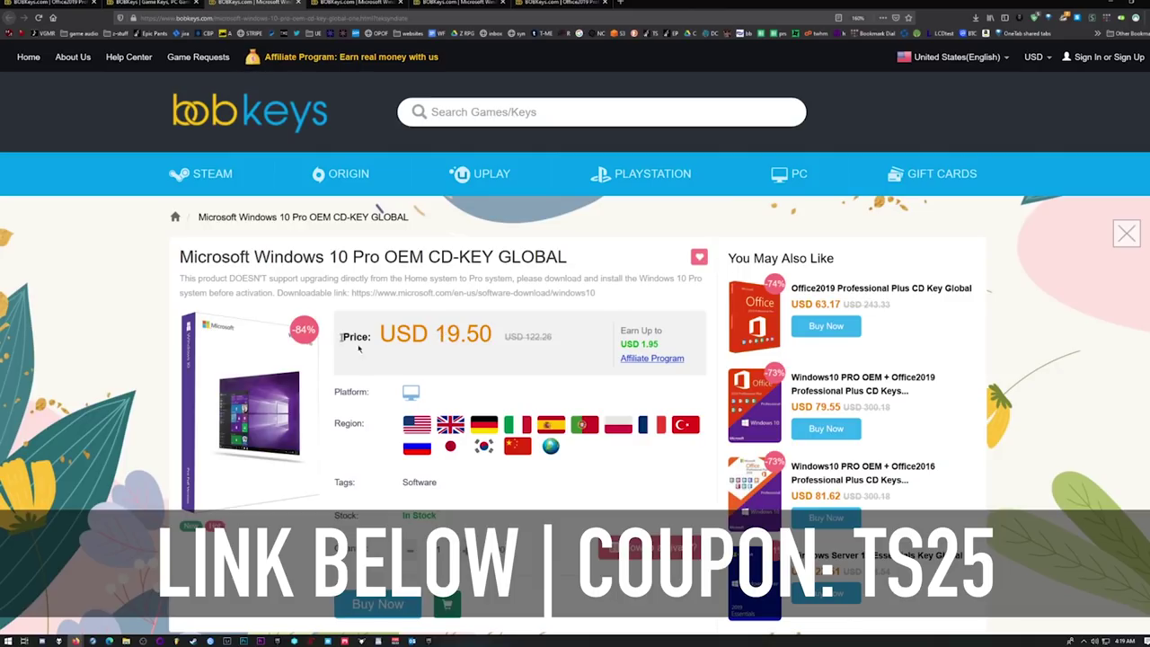
double_click(432, 340)
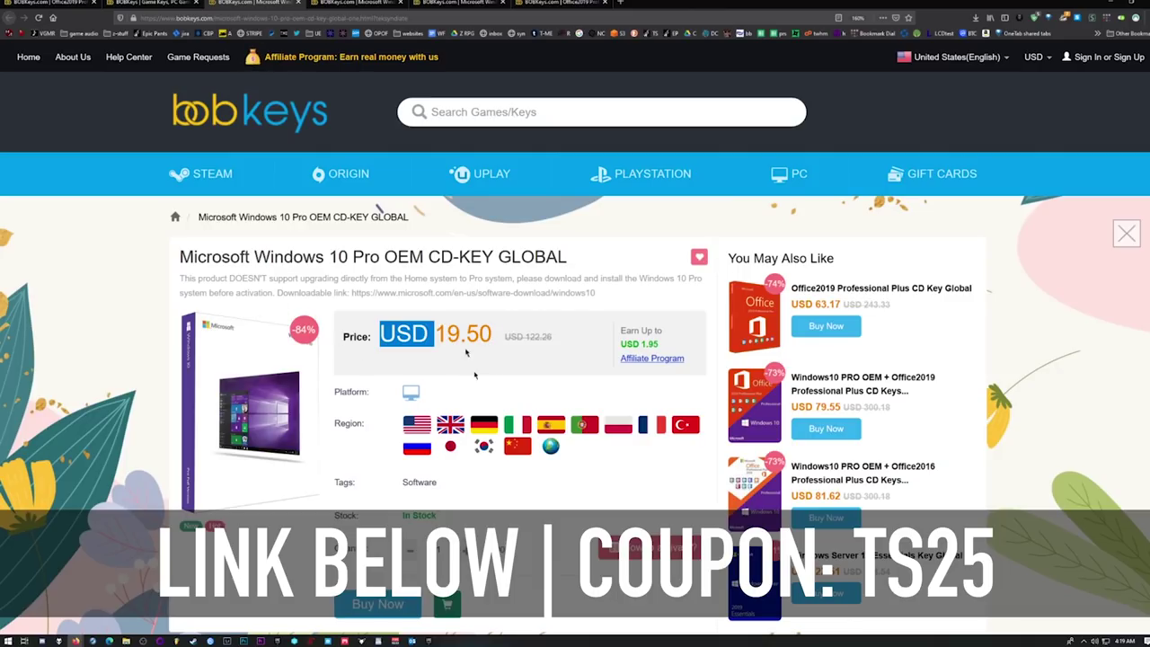
key(ctrl+Tab)
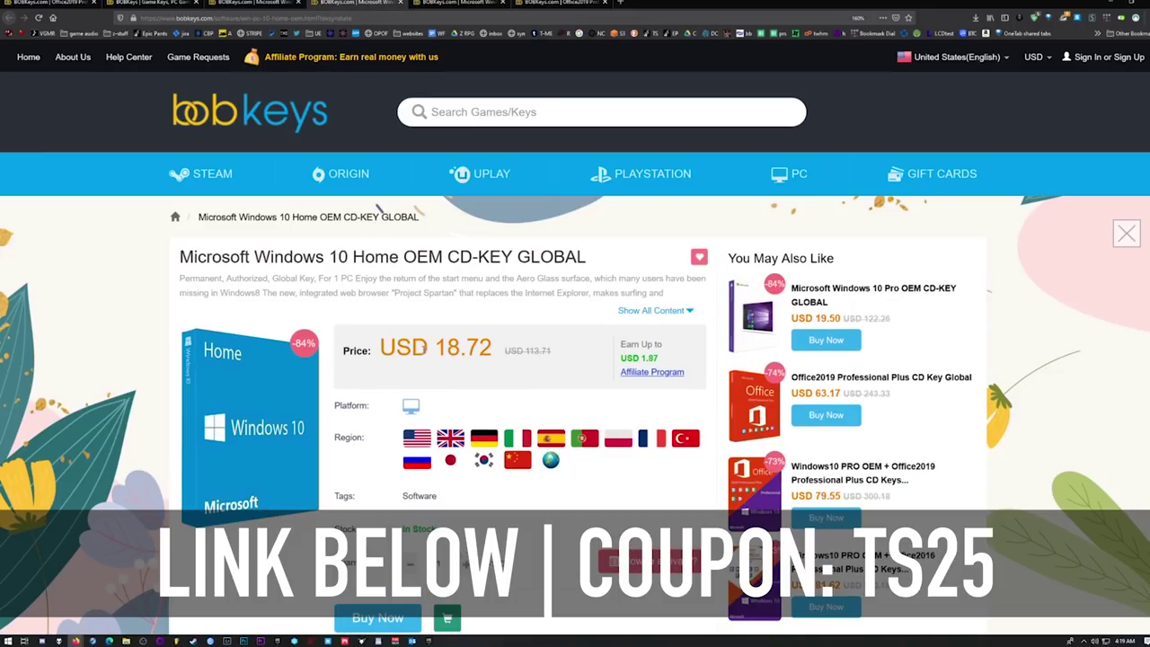
key(ctrl+Tab)
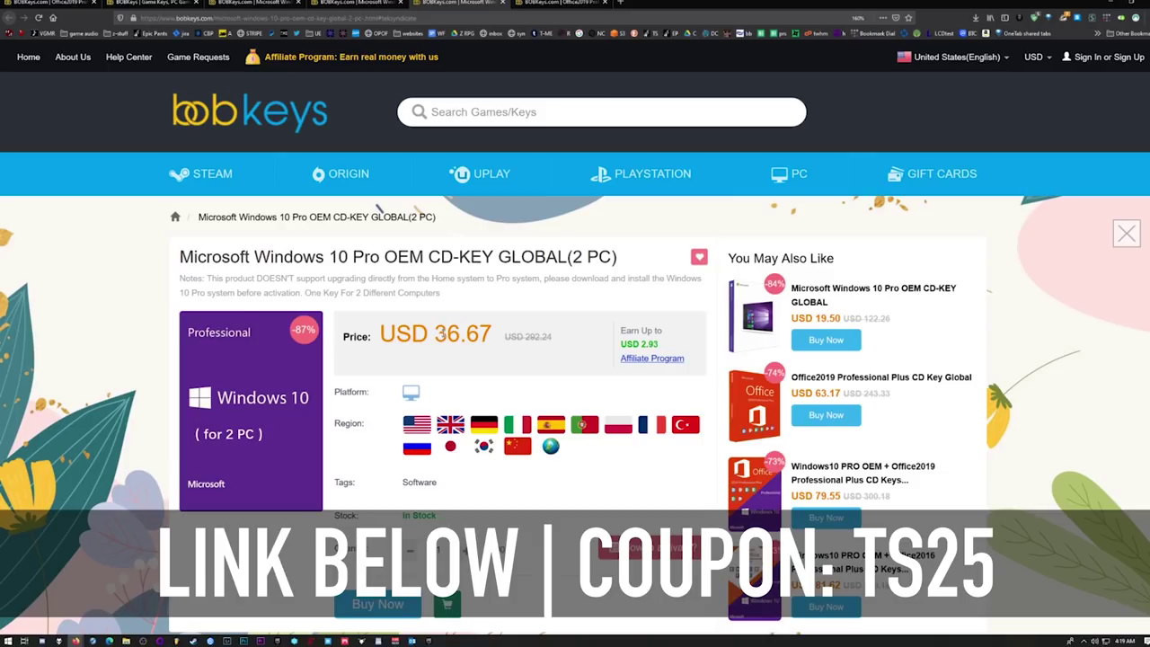
key(ctrl+Tab)
click(459, 4)
scroll(461, 401, down, 2)
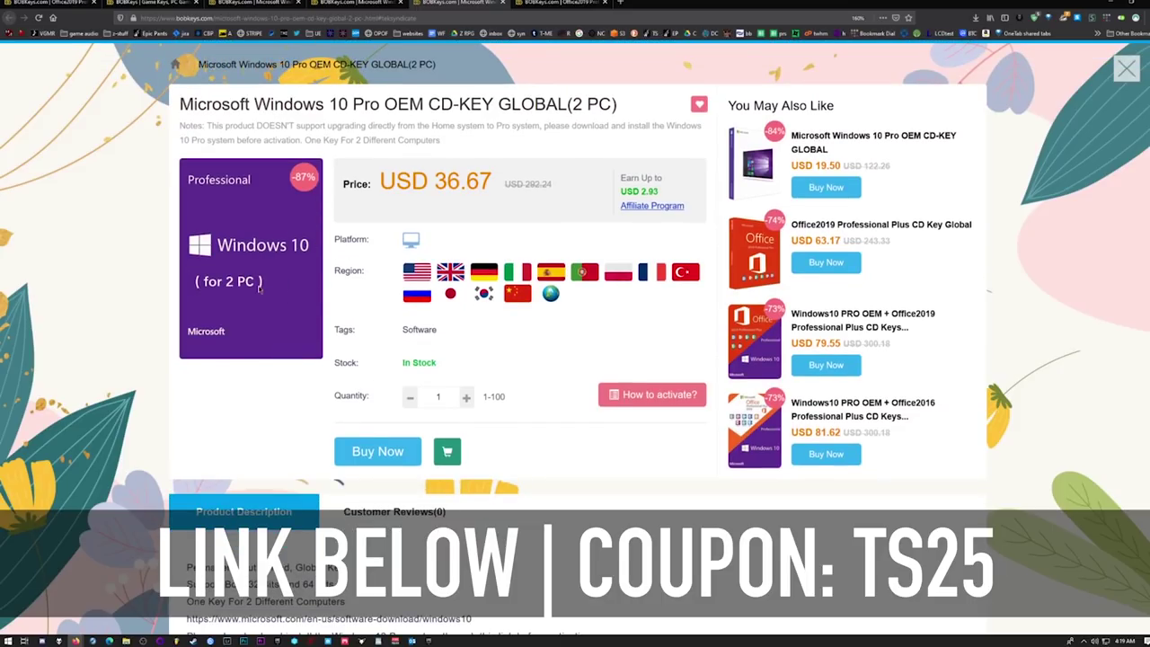
- Open purchased orders, reveal the Windows 10 Pro OEM key and select it for copying
key(ctrl+Tab)
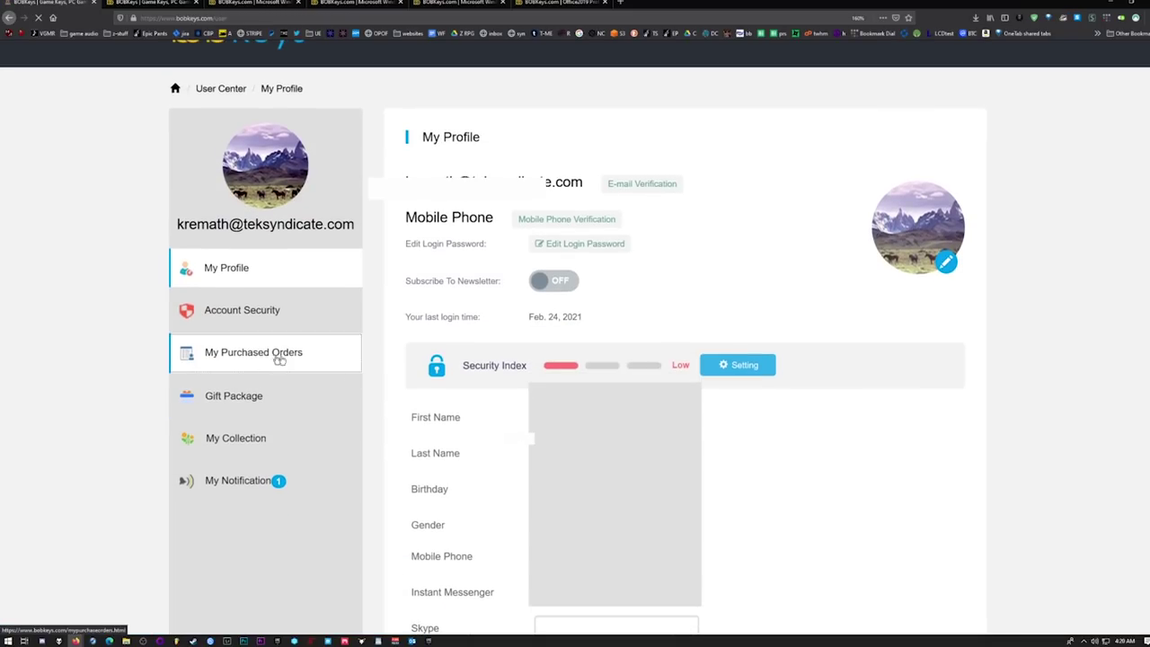
click(279, 358)
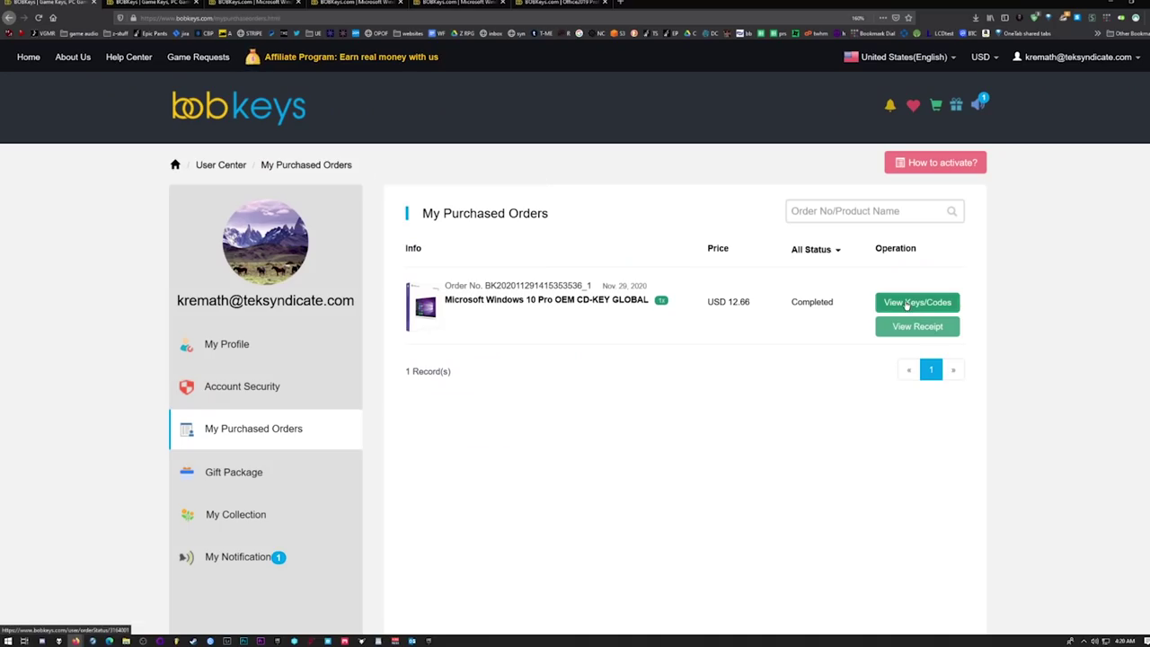
click(914, 302)
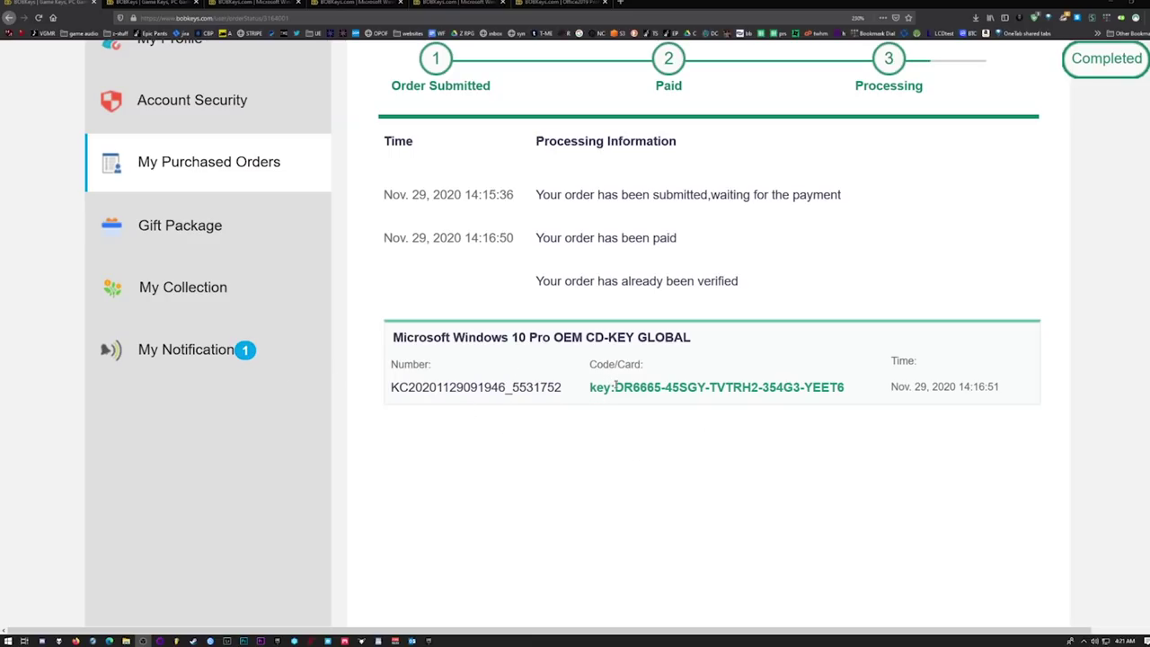
drag(615, 386, 852, 389)
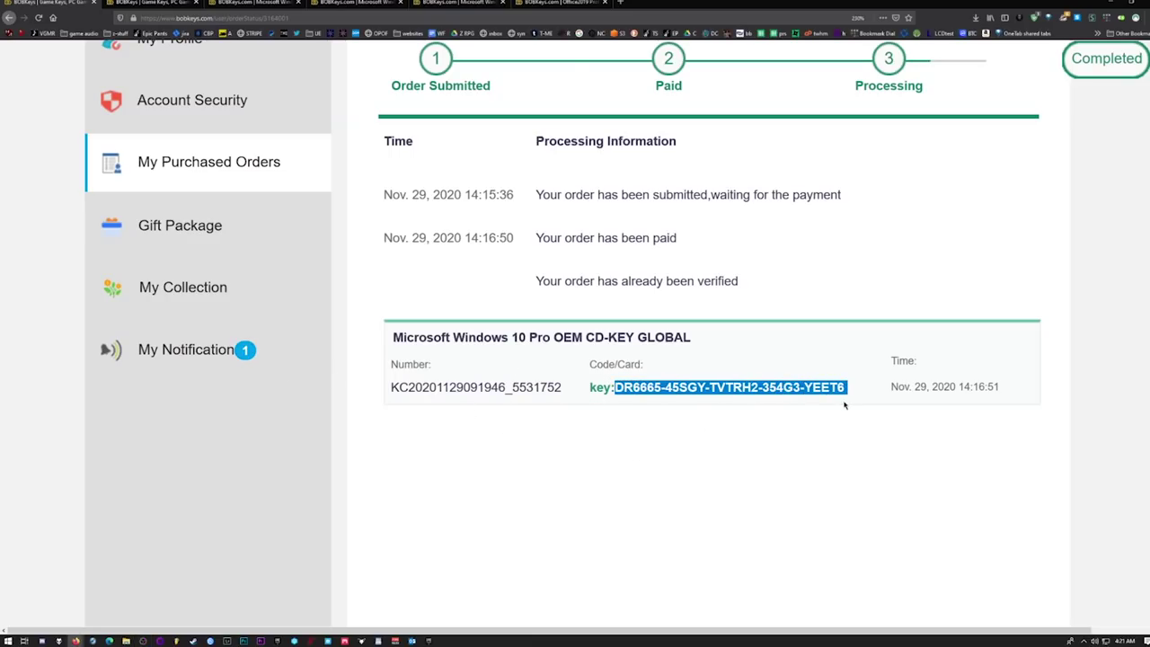
key(super)
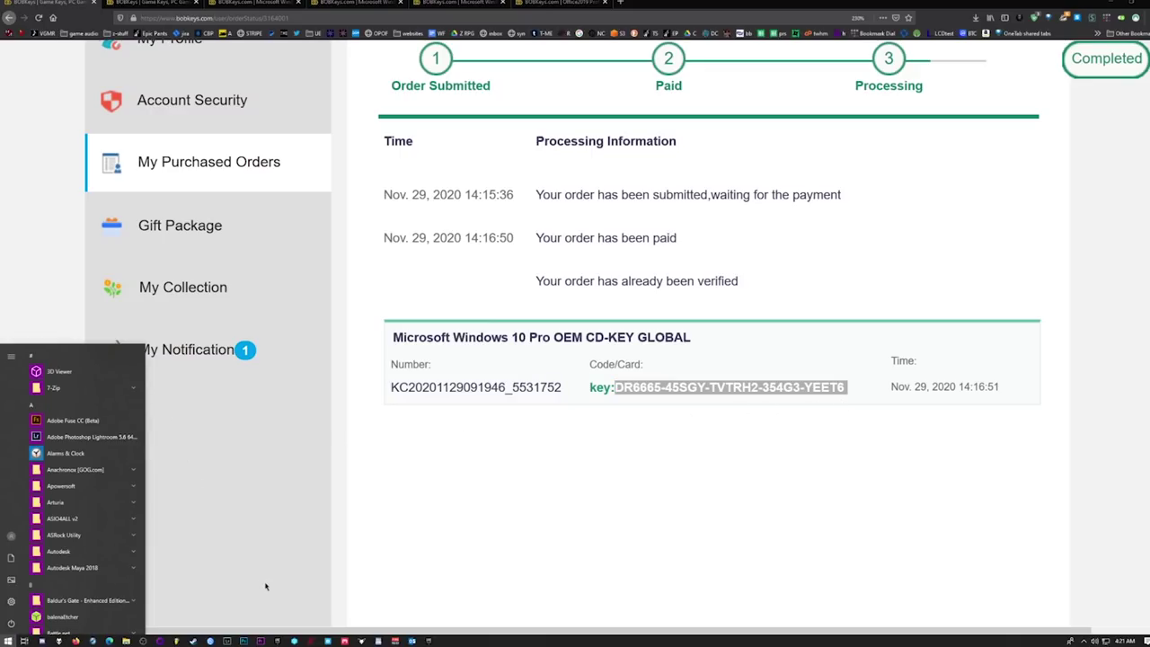
- Search 'activate', open Activation settings and paste the purchased key as the new product key
text(activate)
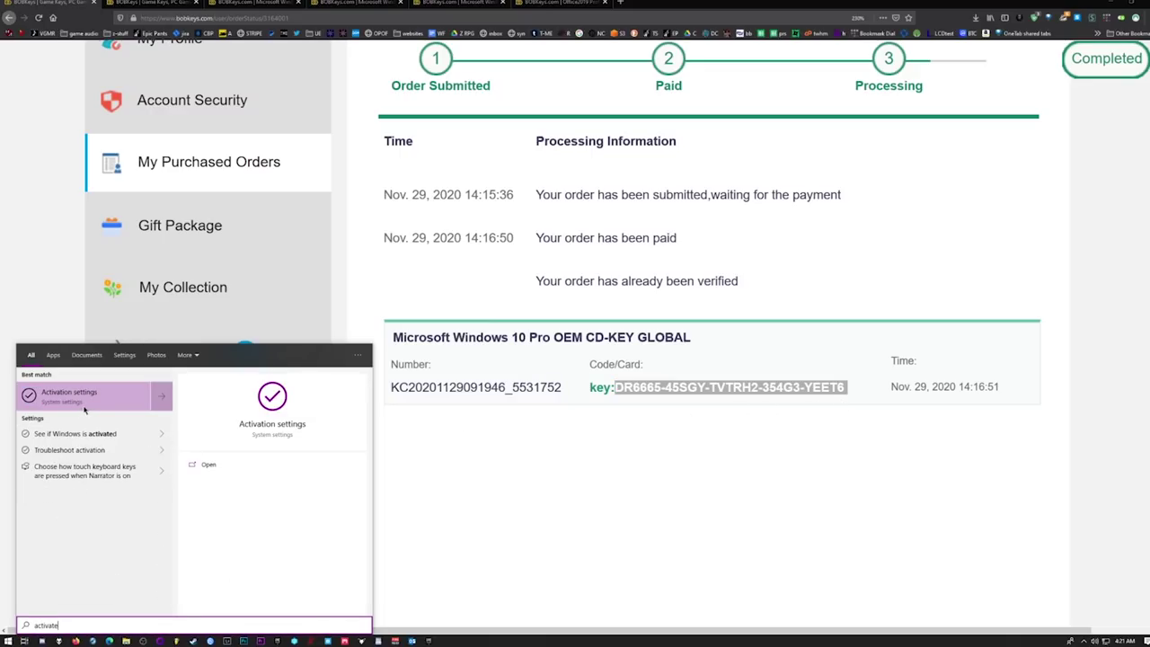
click(85, 410)
click(494, 284)
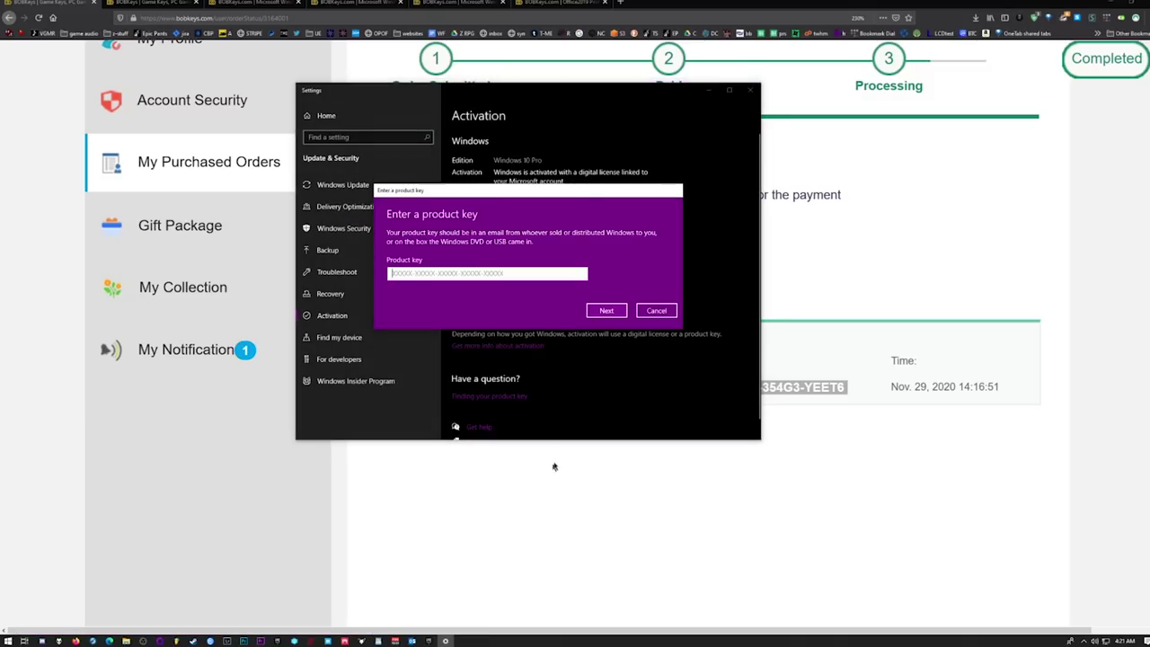
key(ctrl+v)
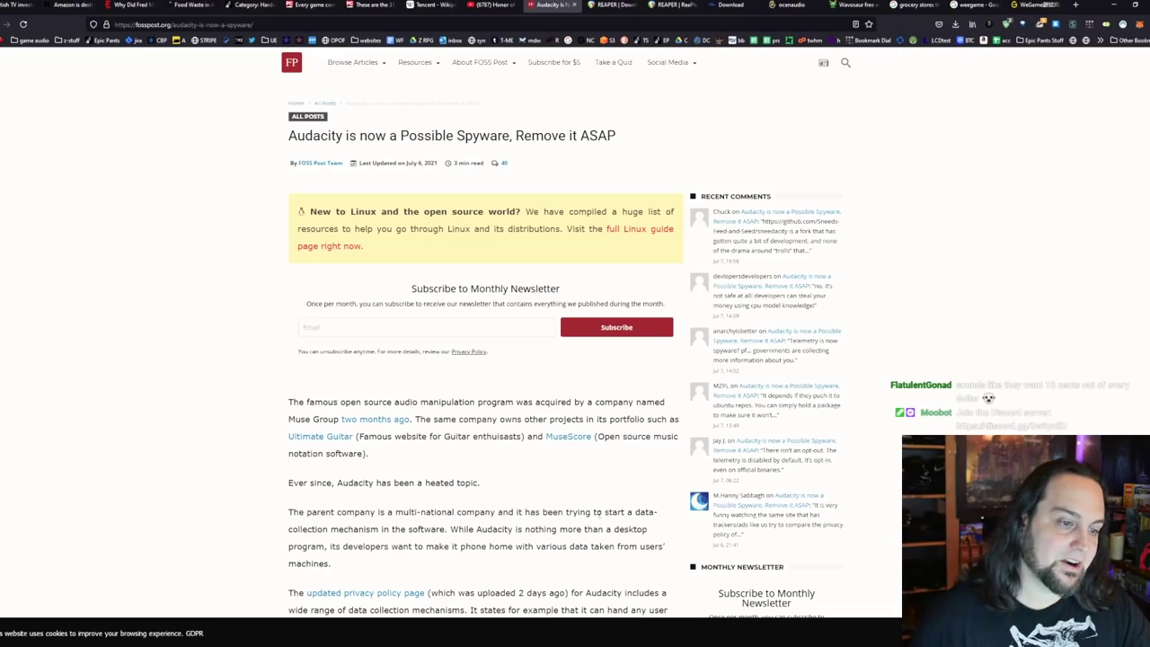
- Zoom in two levels on the Audacity spyware article, then switch to the DarkAudacity Download page
scroll(386, 349, down, 8)
scroll(385, 347, up, 3)
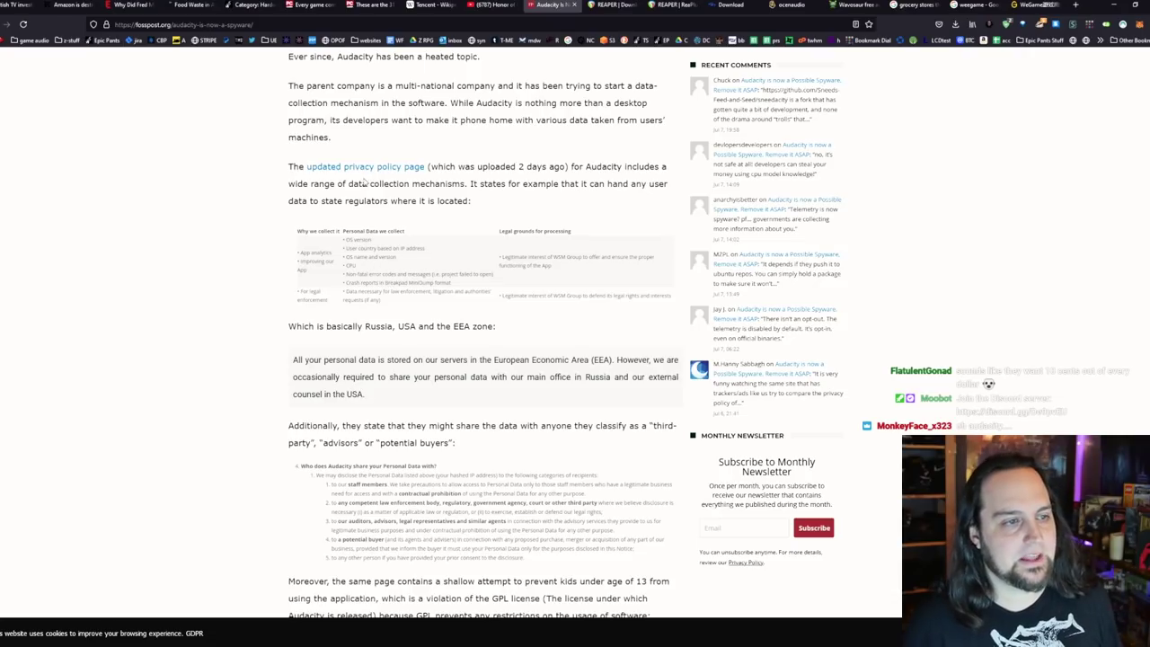
key(ctrl+plus)
scroll(349, 307, down, 2)
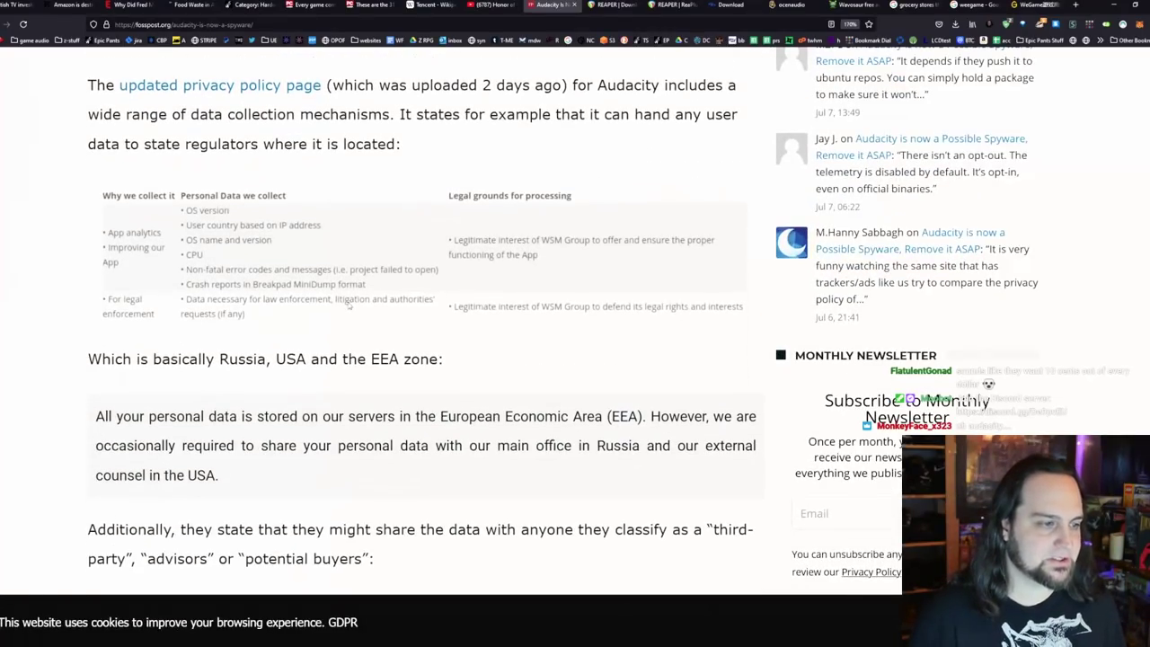
key(ctrl+plus)
scroll(191, 320, down, 2)
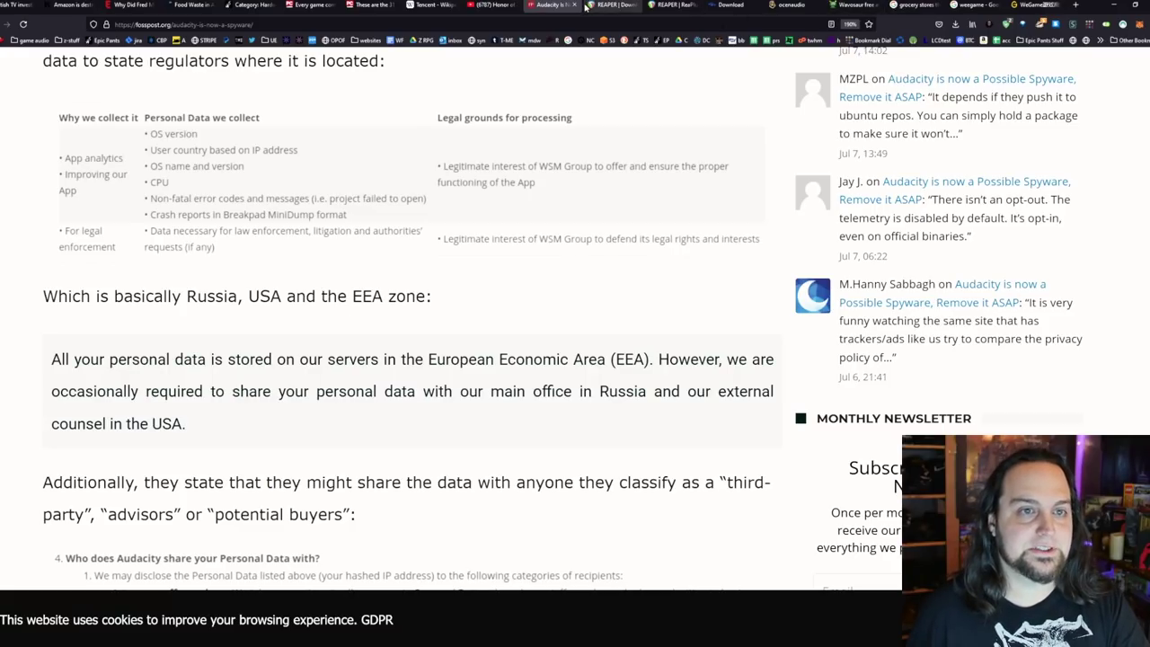
click(736, 8)
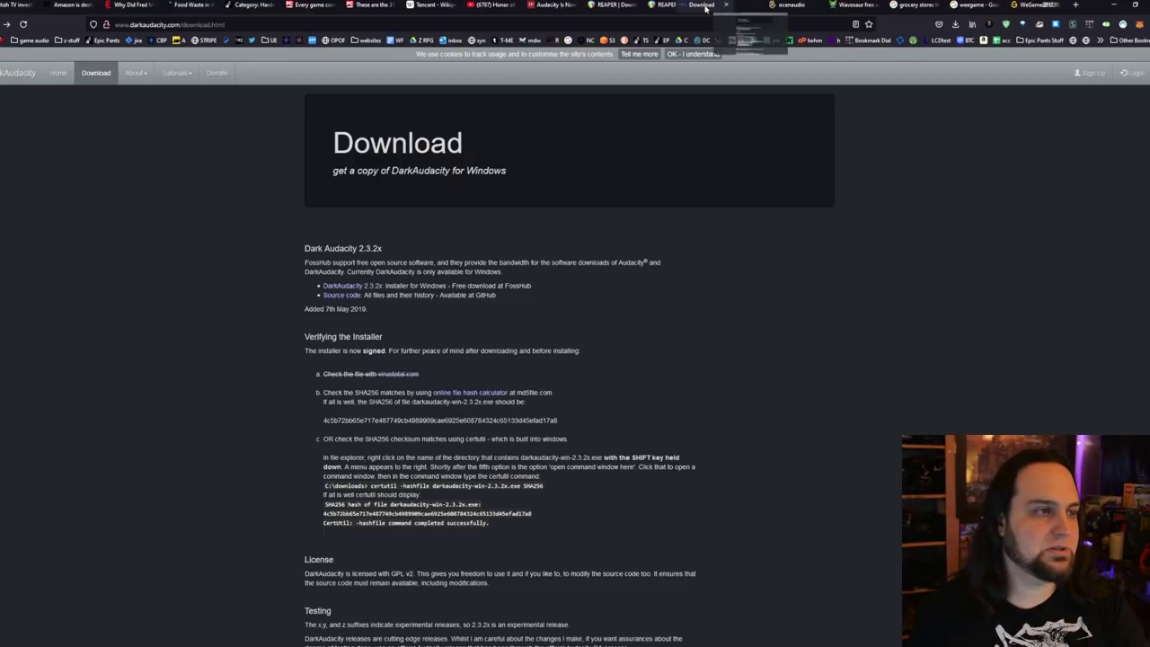
- Drag the DarkAudacity Download tab one slot left, in front of the ReaPlugs tab
drag(738, 11, 678, 9)
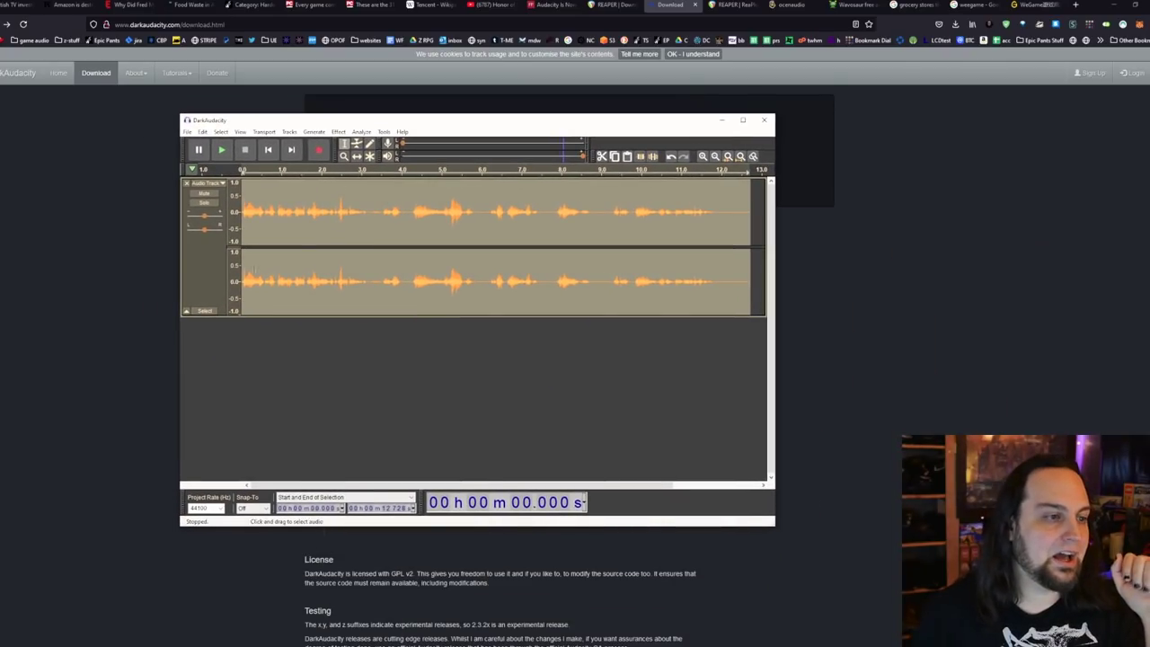
- Set the play position at about 5.8, 4.3, 1.881 and 0.755 seconds, then go to ReaPlugs
click(473, 214)
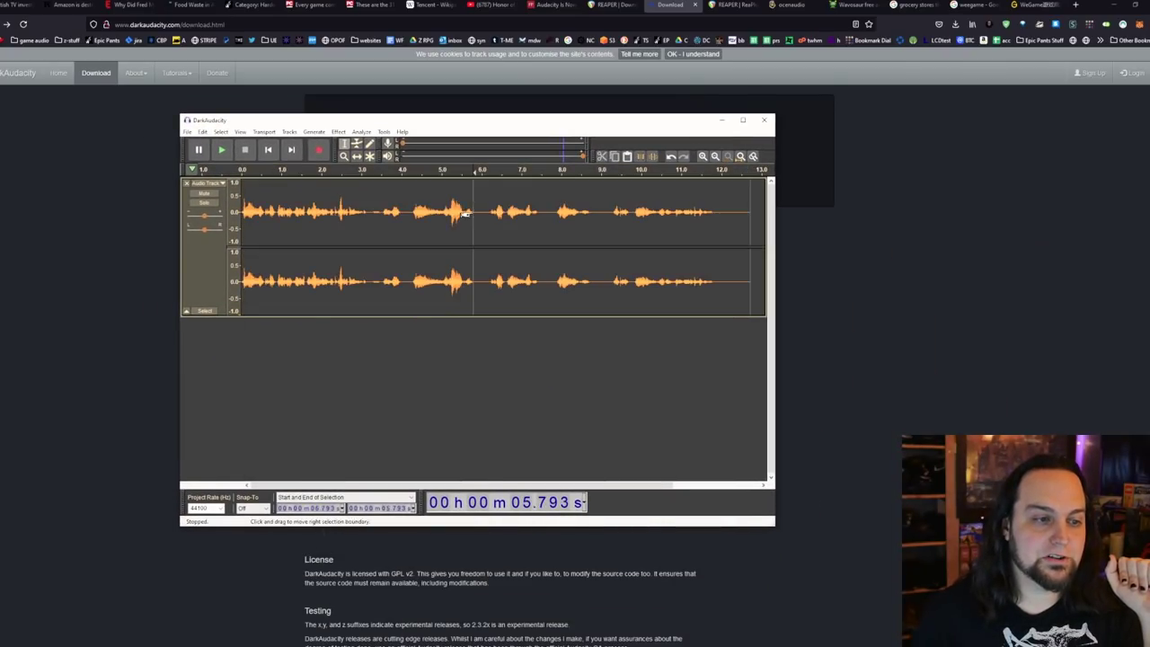
click(415, 236)
click(317, 227)
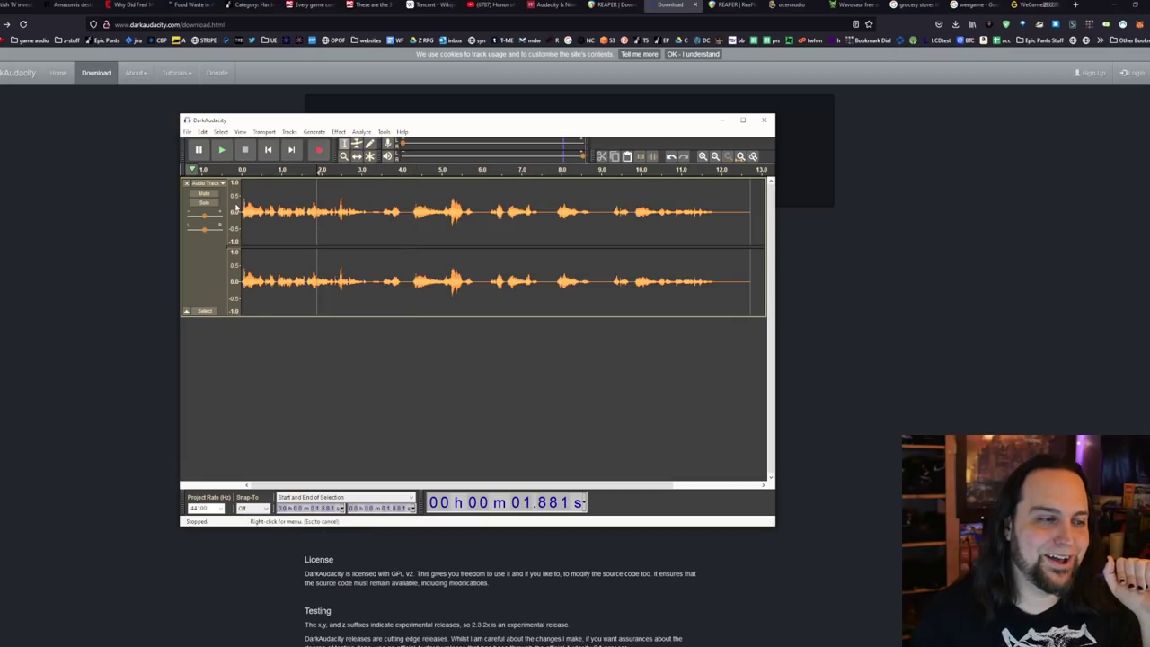
click(272, 211)
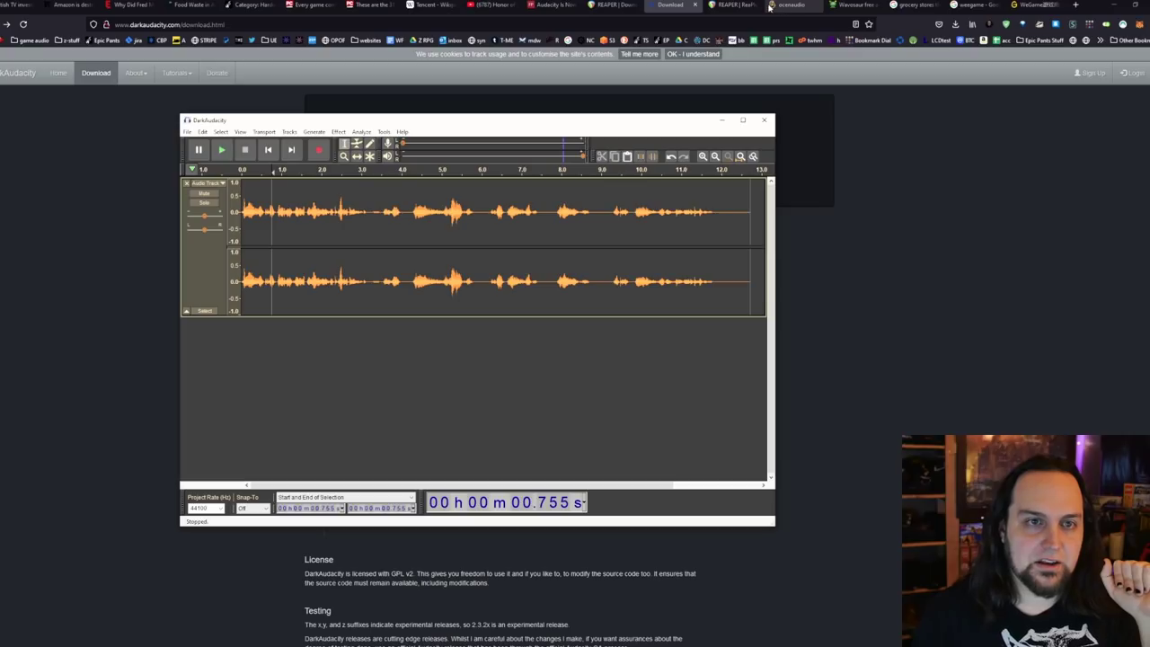
click(737, 6)
- Glance at the REAPER download page, then return to the ReaPlugs page
scroll(257, 333, up, 7)
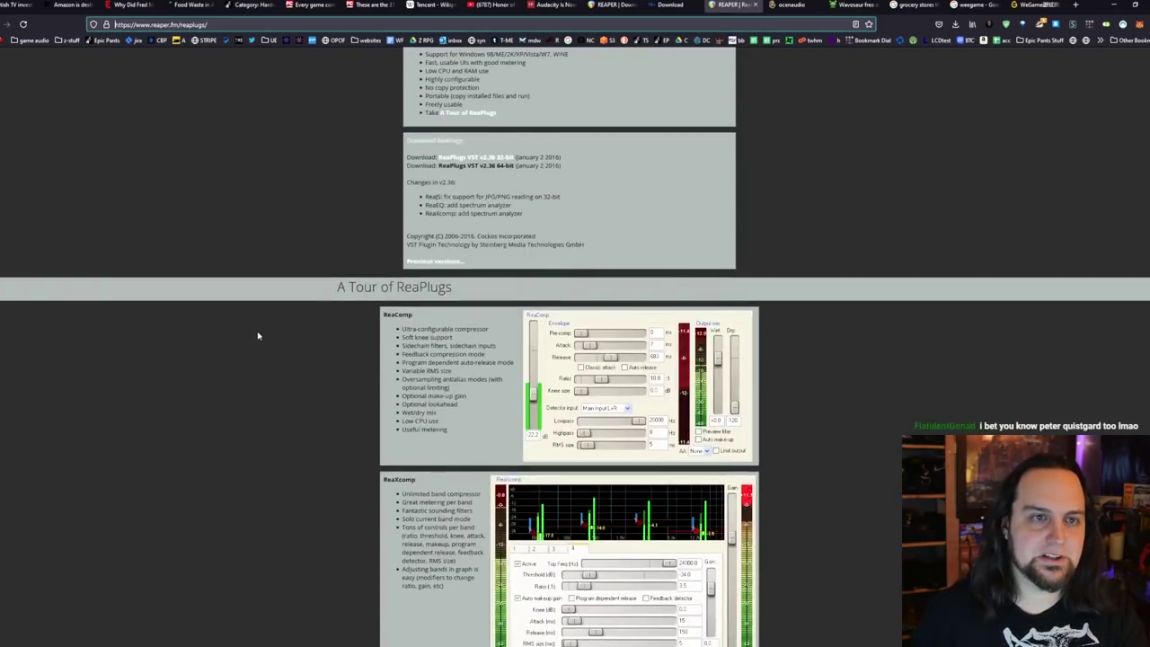
scroll(258, 335, up, 2)
click(611, 4)
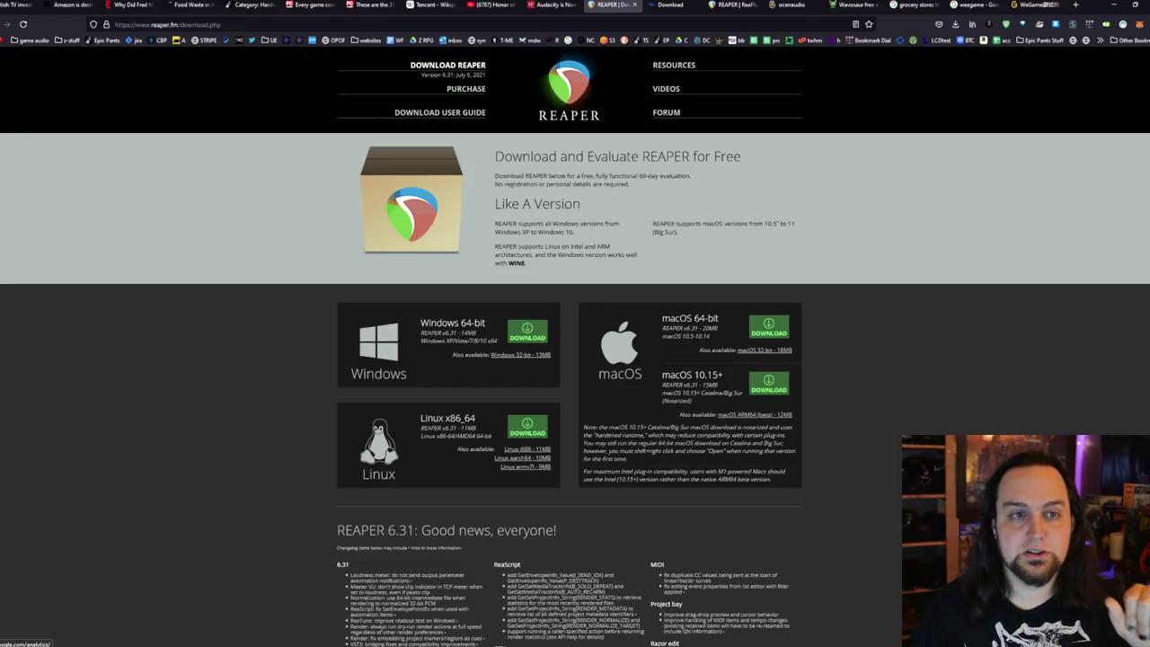
click(743, 5)
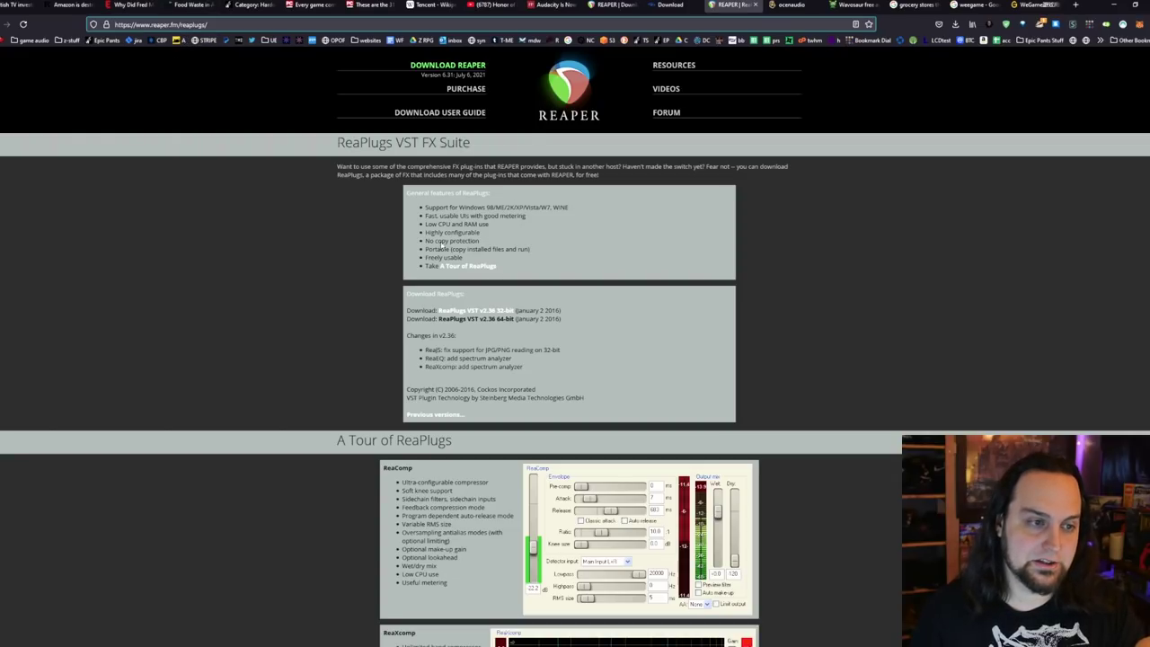
- Scroll through the ReaPlugs plug-in tour and back, then switch to the ocenaudio homepage
scroll(640, 350, down, 4)
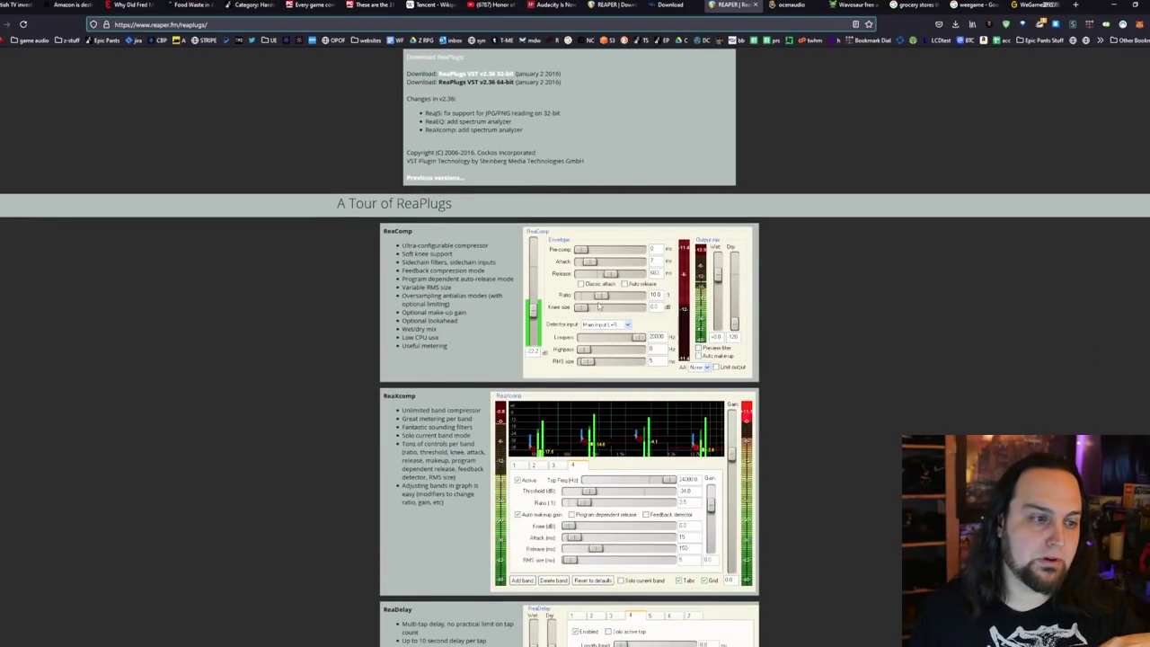
scroll(588, 313, down, 1)
scroll(583, 315, down, 8)
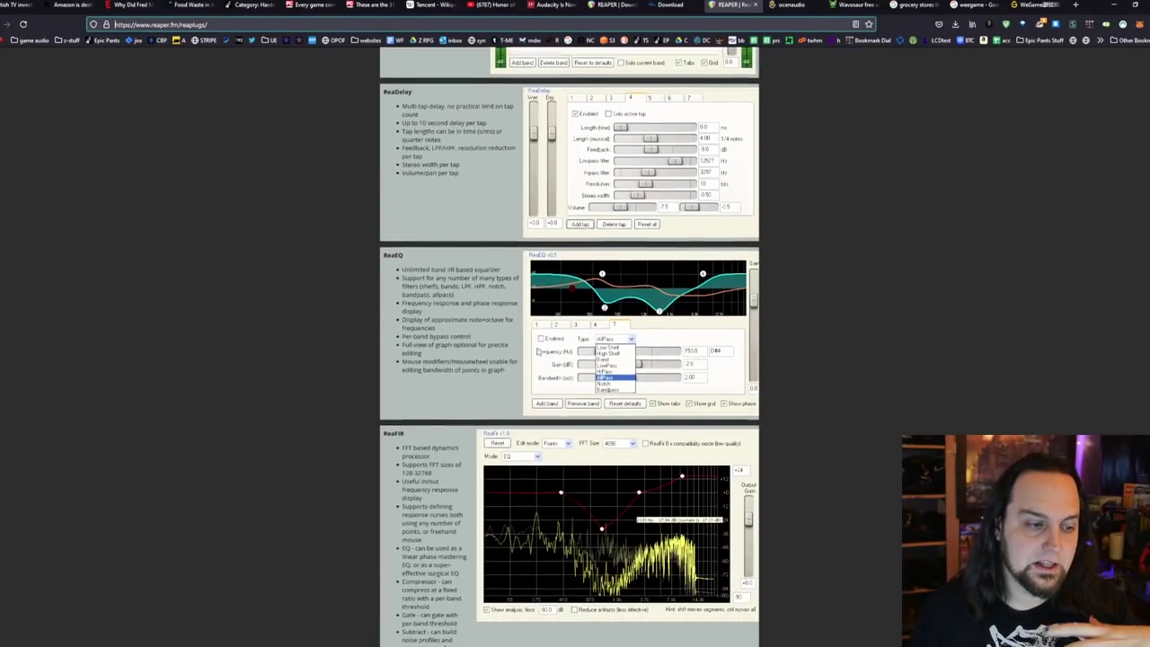
scroll(565, 335, down, 5)
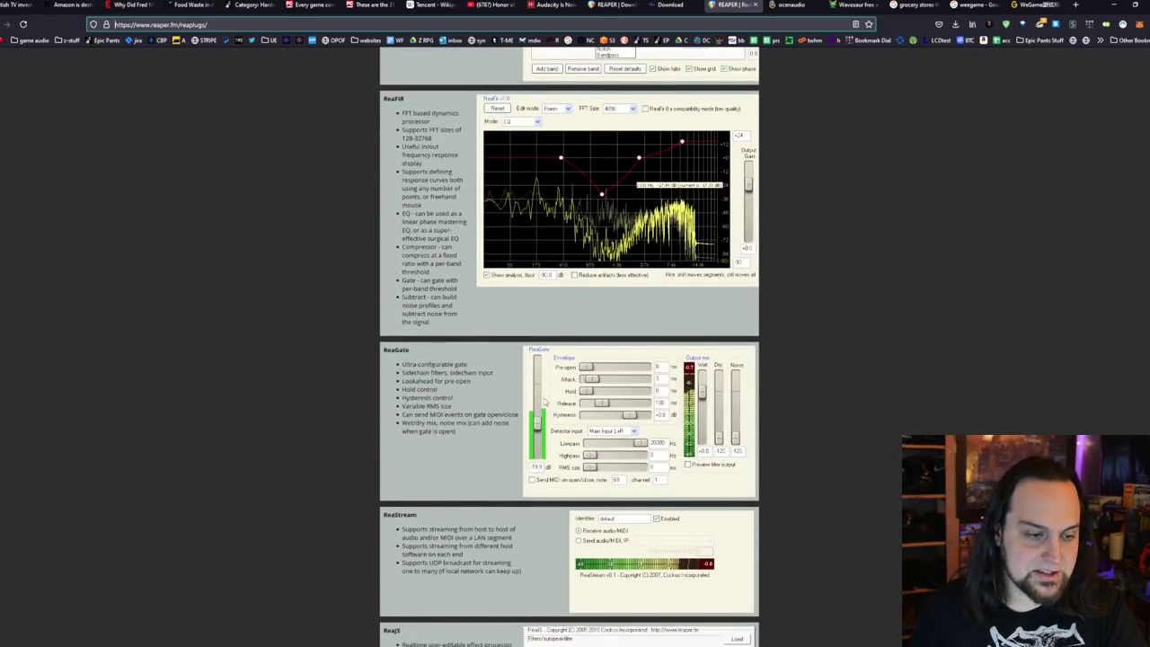
scroll(543, 402, down, 4)
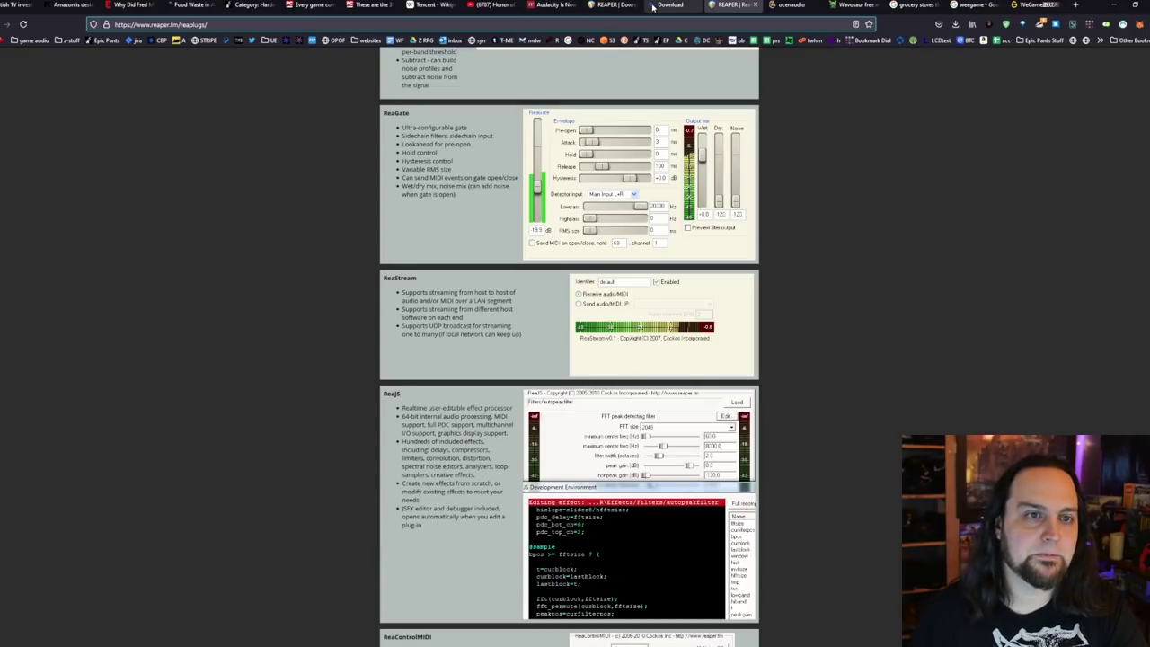
scroll(681, 230, up, 15)
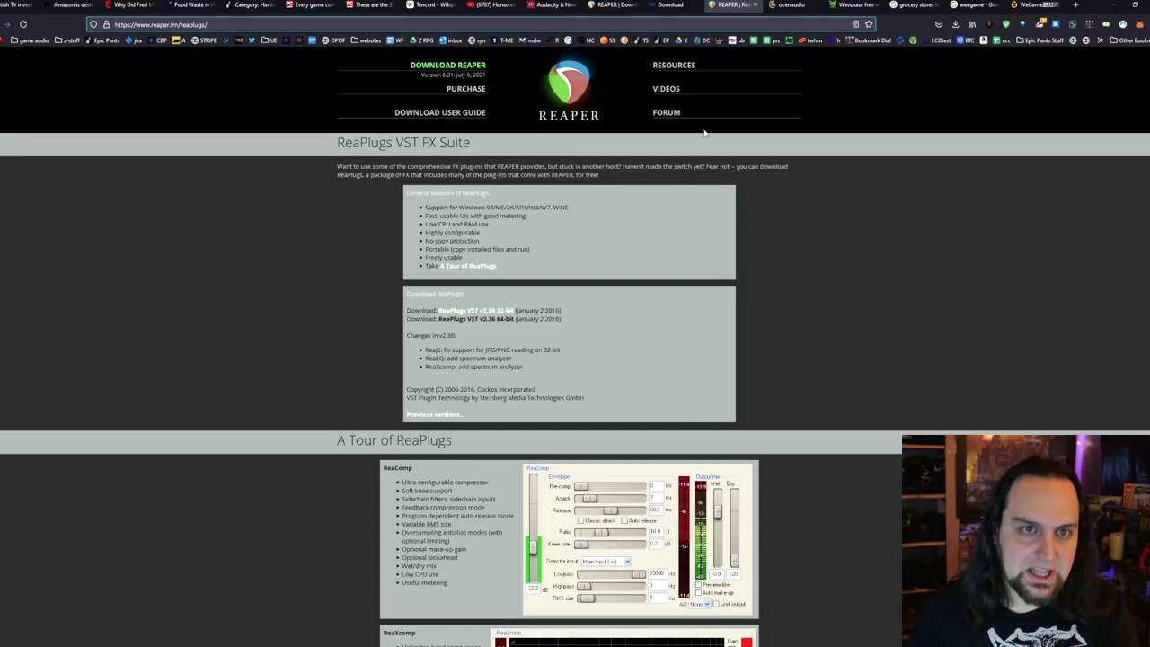
click(798, 6)
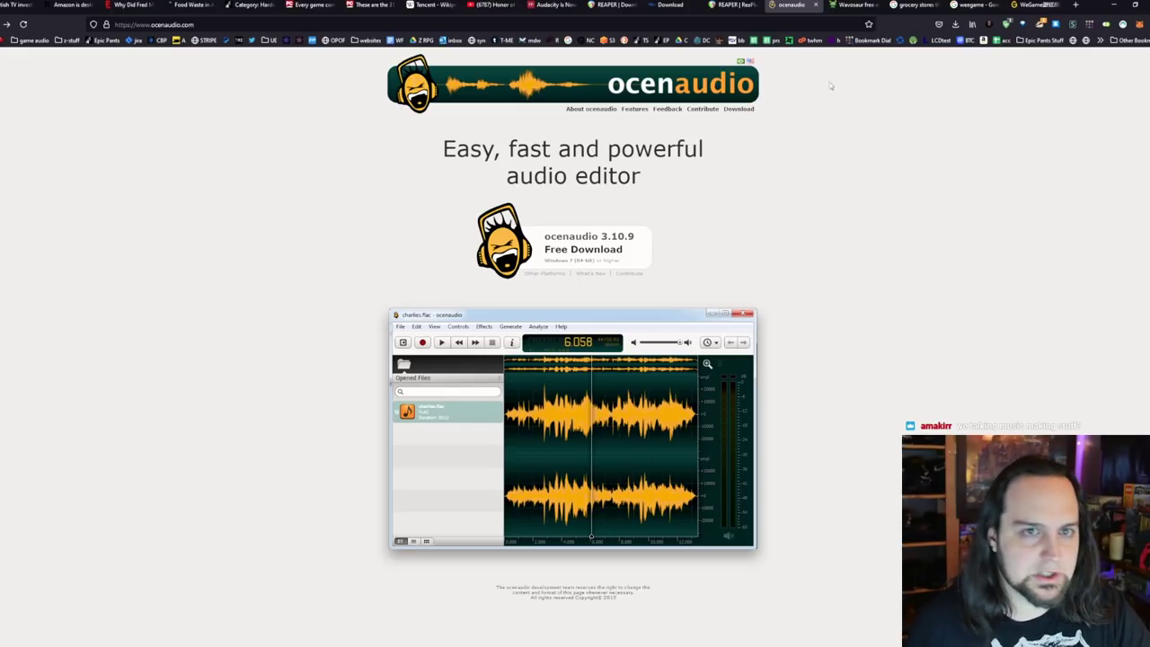
- Switch to the wavosaur.com tab listing the Wavosaur 1.7.0.0 downloads
click(858, 6)
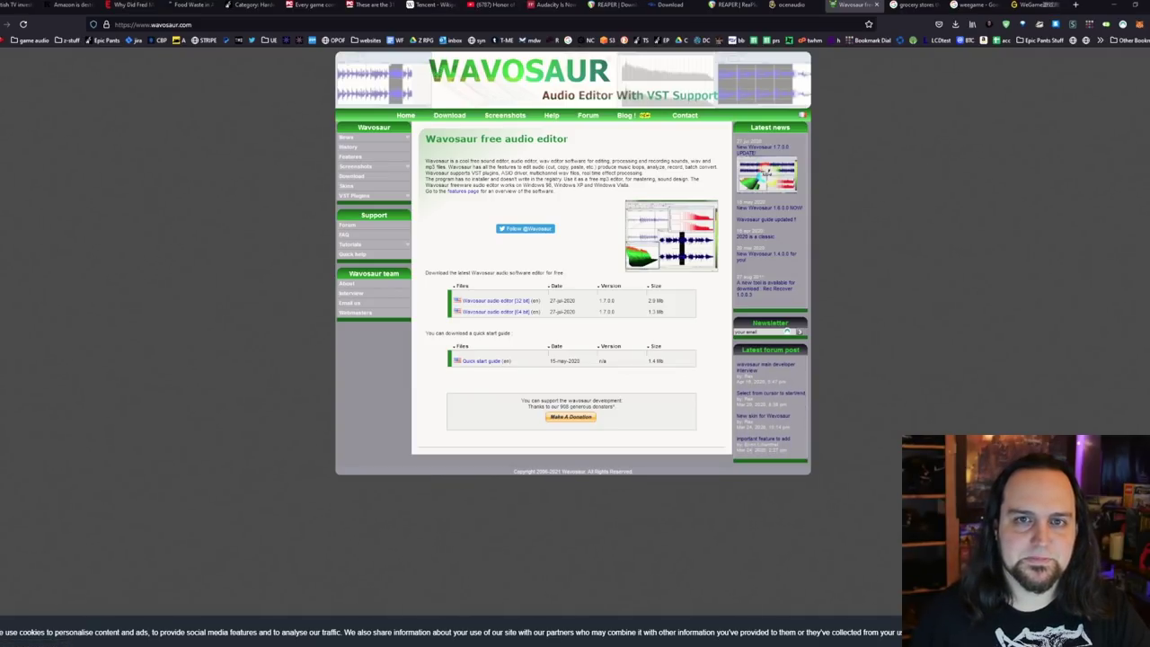
- Alt+Tab to the Wavosaur editor with the 16-bit stereo 44100 Hz record.wav loaded
key(alt+Tab)
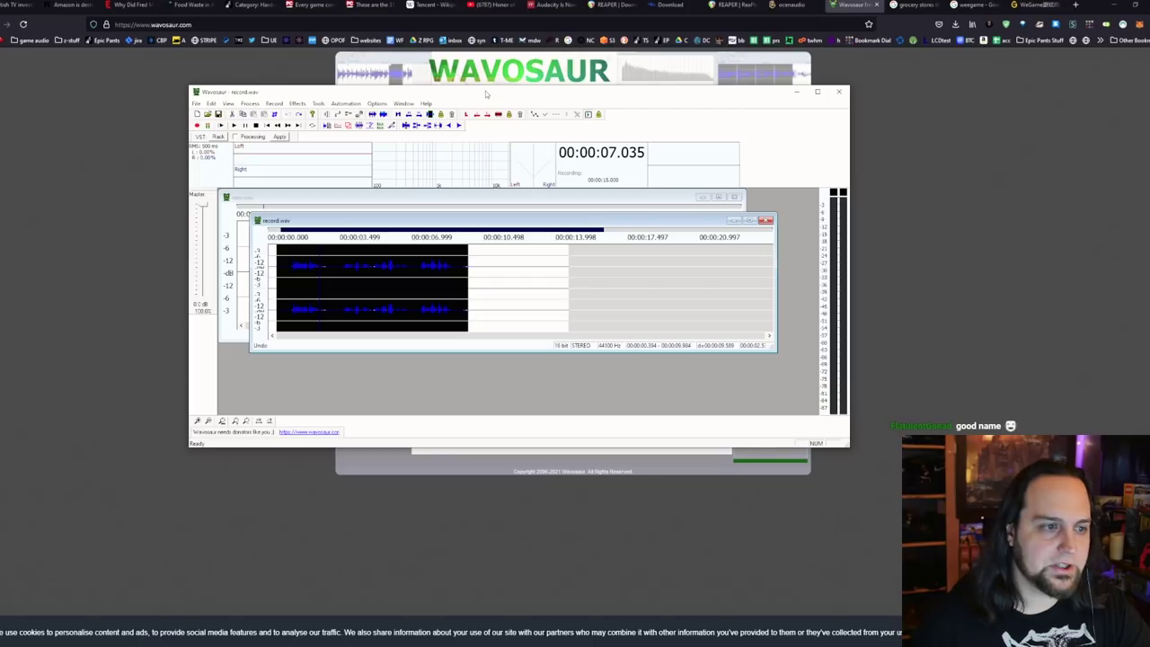
- Play record.wav from 1.230 s, then stop playback
drag(366, 223, 356, 195)
click(284, 235)
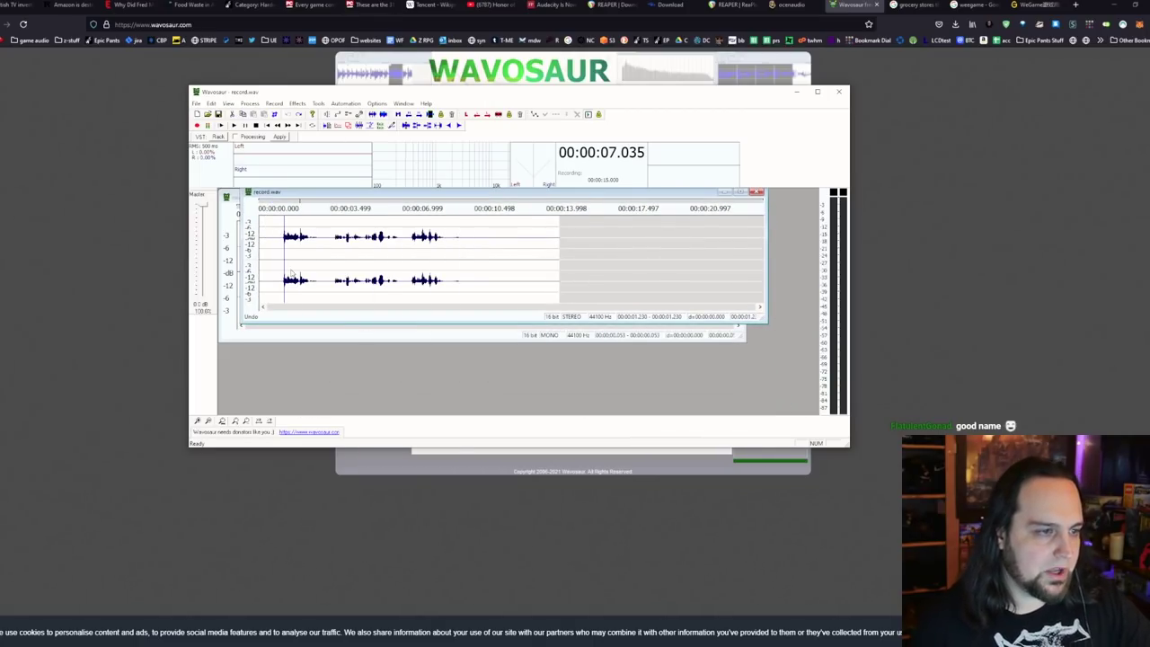
key(space)
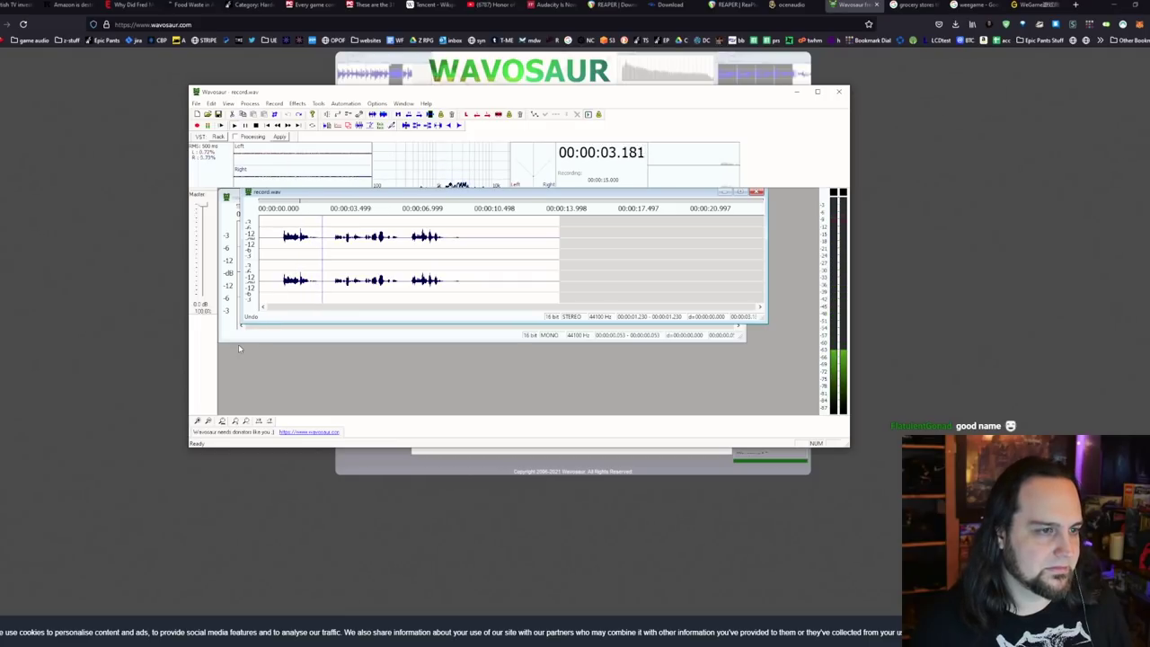
key(space)
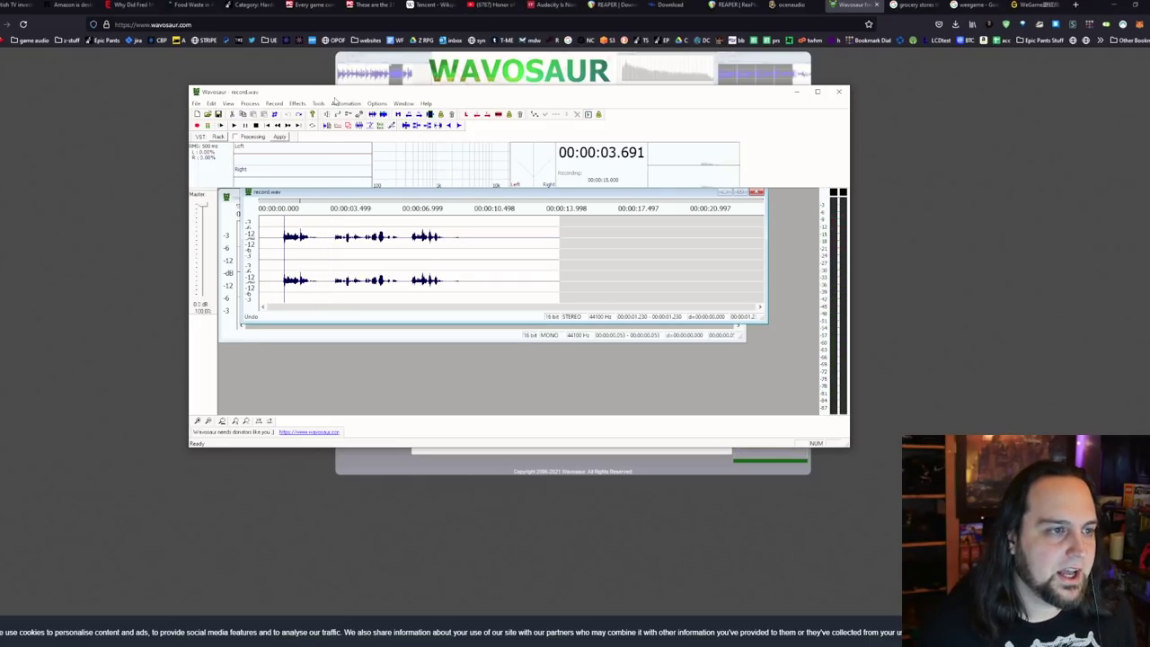
- Open the VST Rack through the Tools > VST menu
click(297, 103)
mouse_move(308, 115)
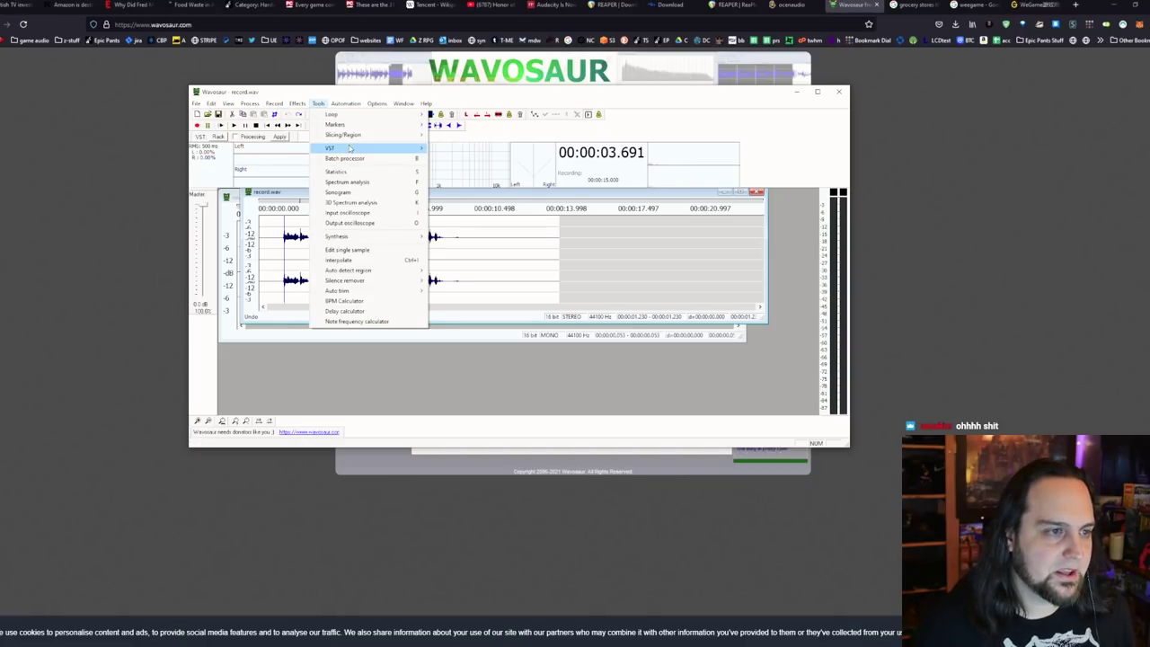
mouse_move(349, 149)
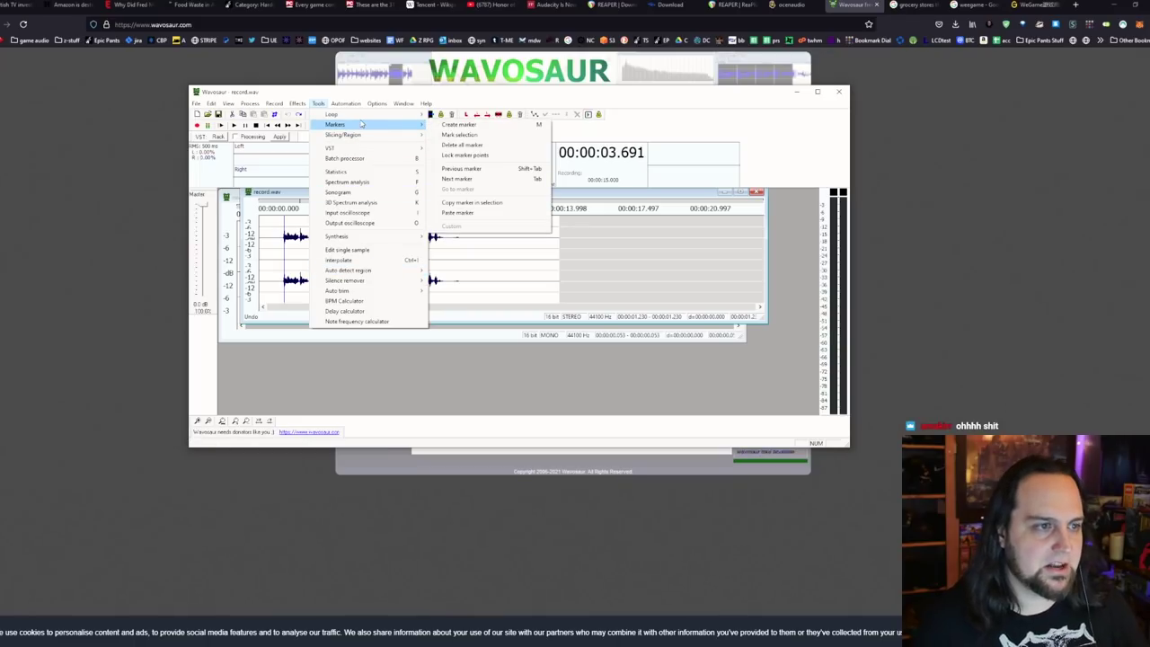
click(346, 103)
click(319, 103)
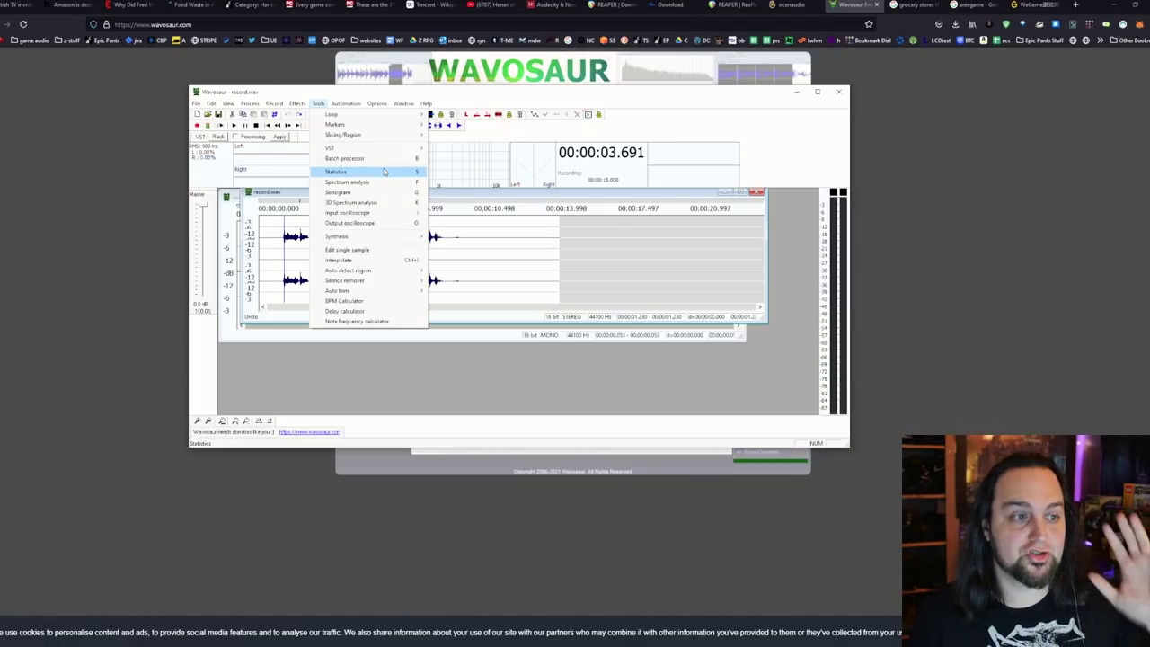
mouse_move(401, 158)
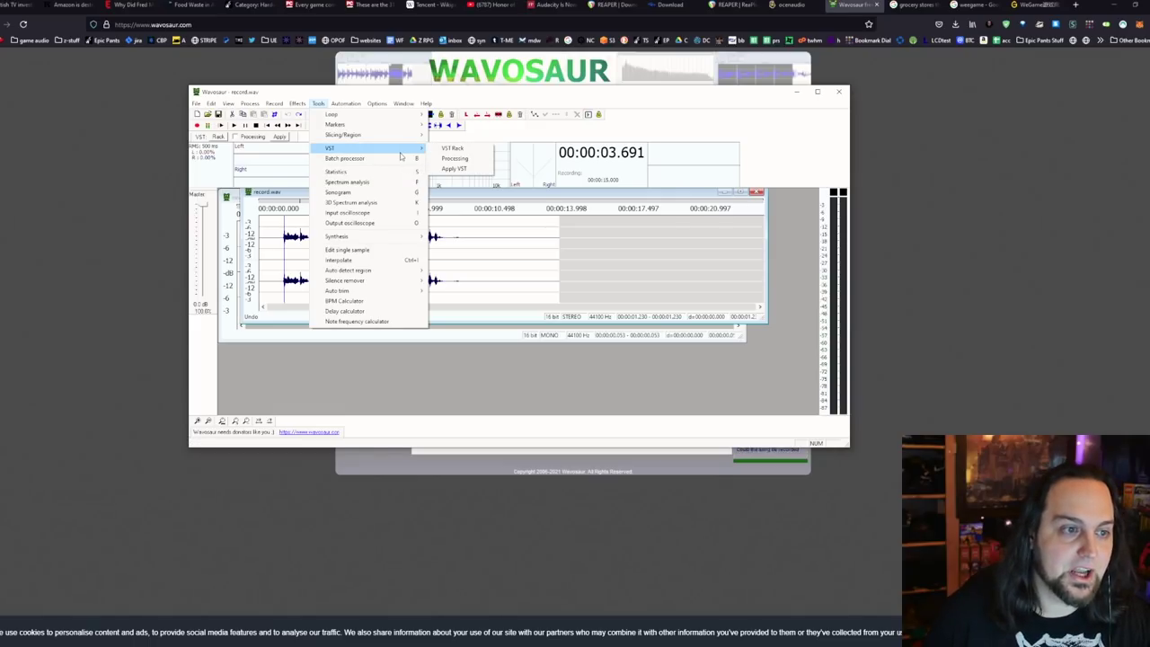
click(449, 150)
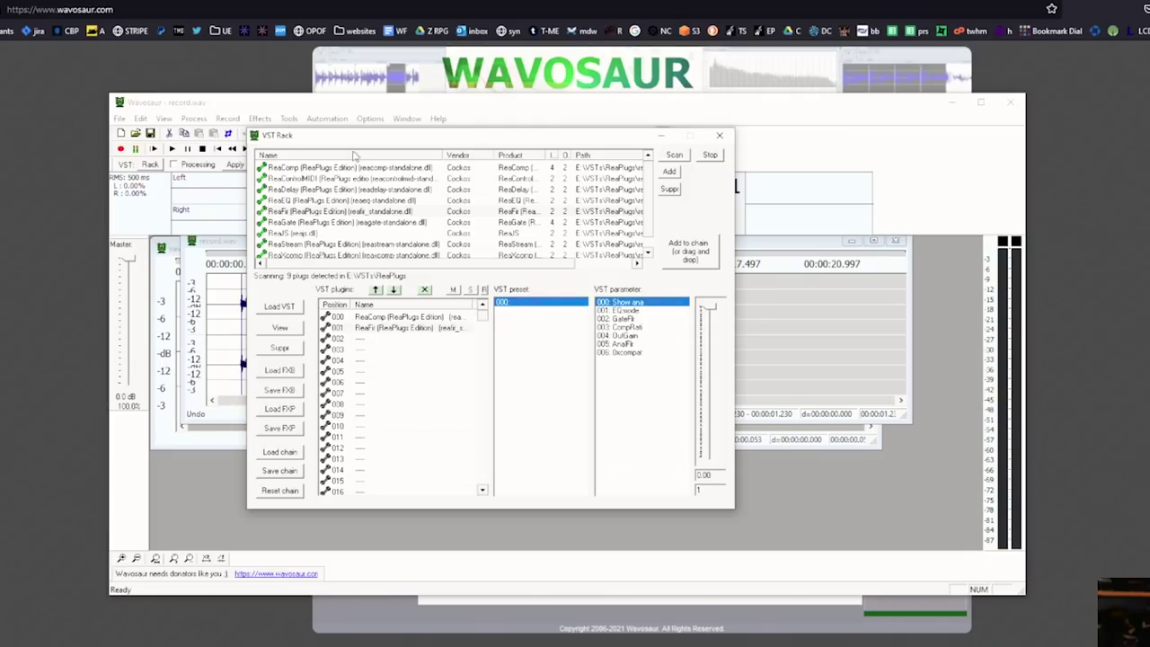
- Check the plug-in folder scan settings and cancel without changes
click(674, 156)
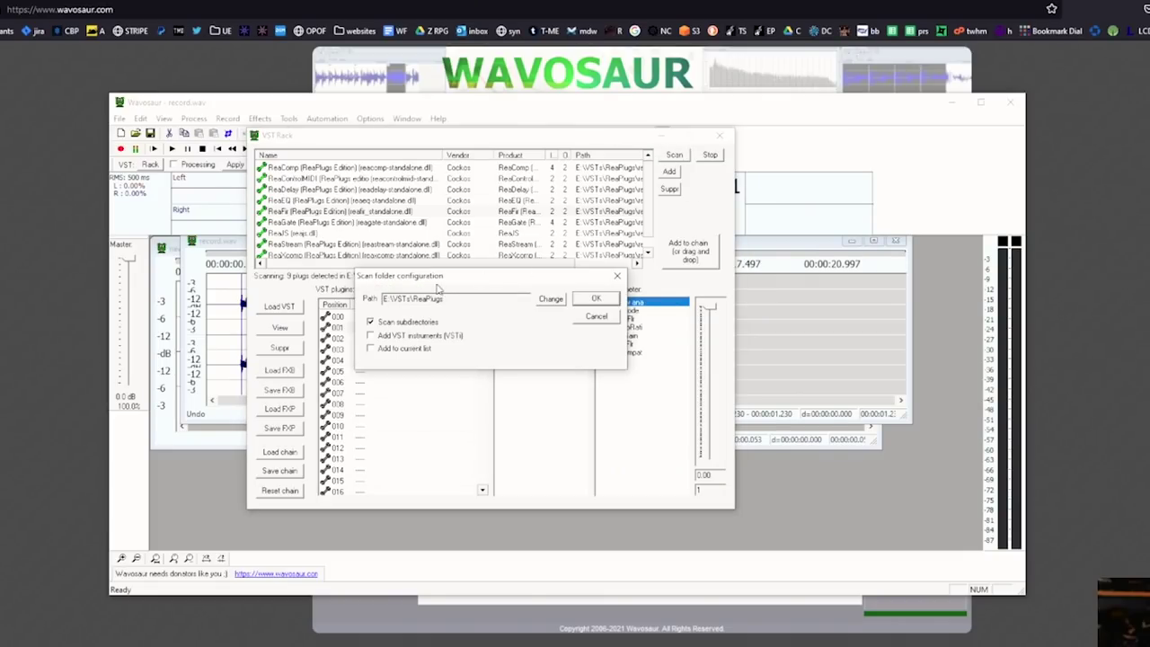
double_click(456, 300)
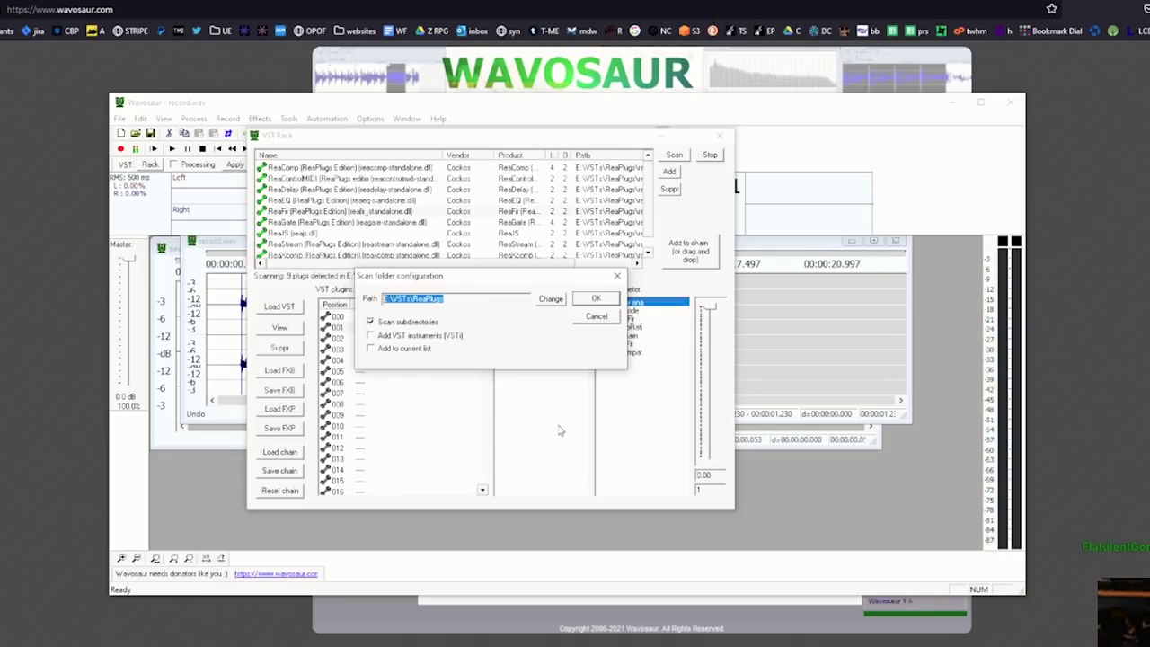
click(597, 318)
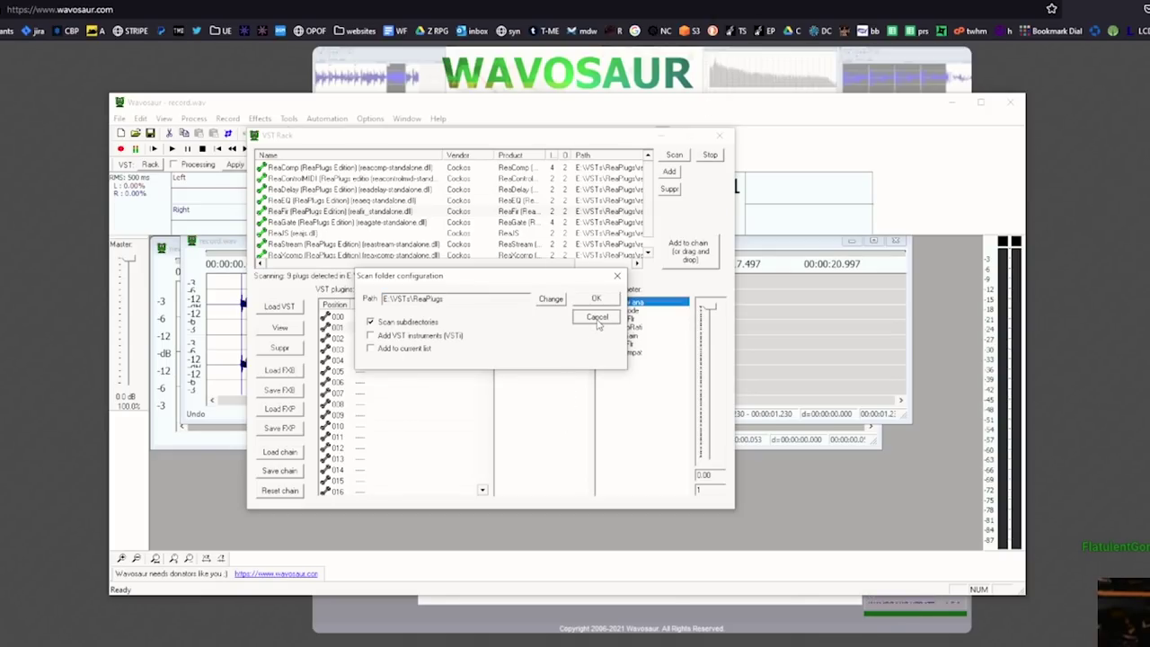
- Delete ReaFir from the chain and add ReaDelay in its place
click(393, 316)
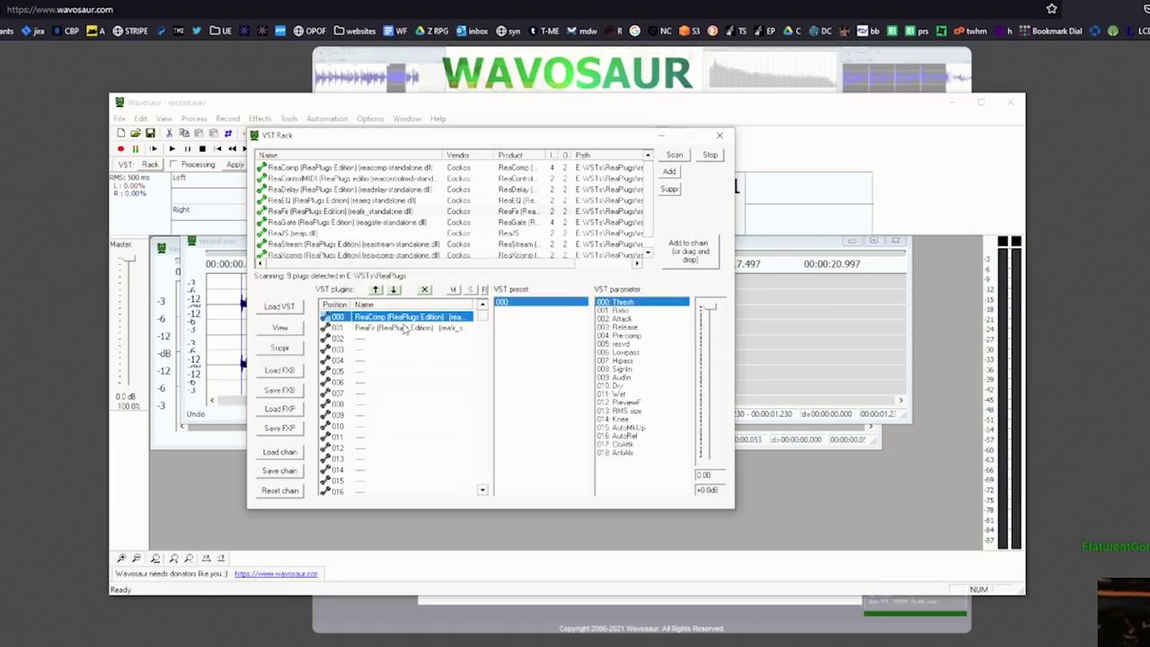
click(445, 329)
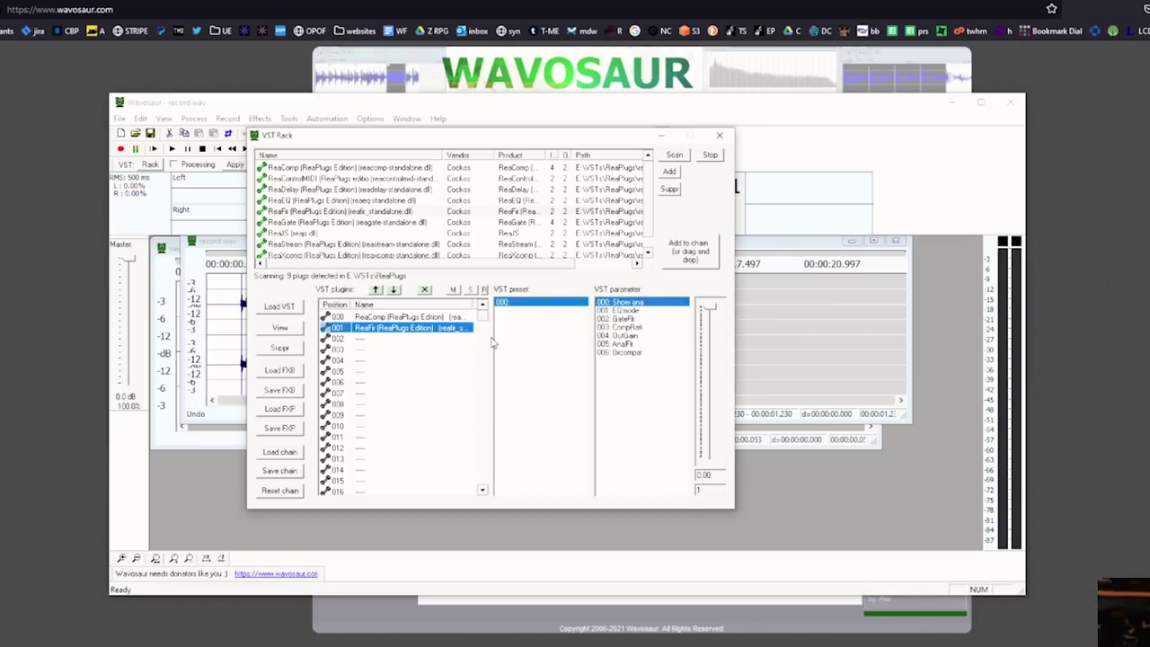
click(381, 318)
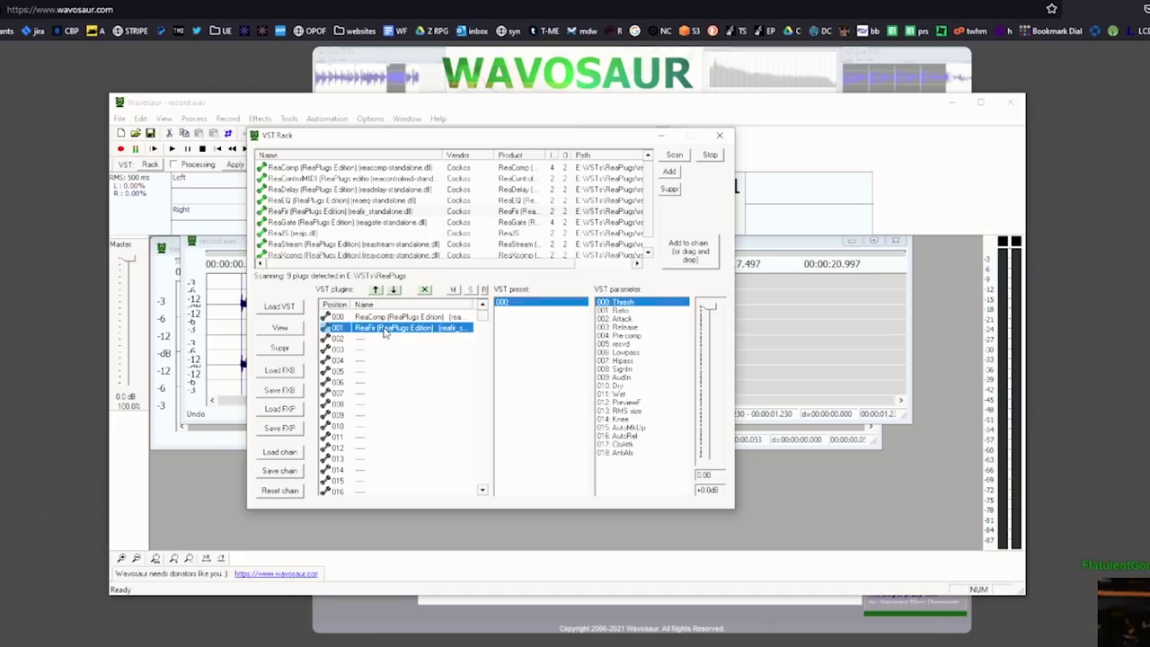
click(385, 330)
key(Delete)
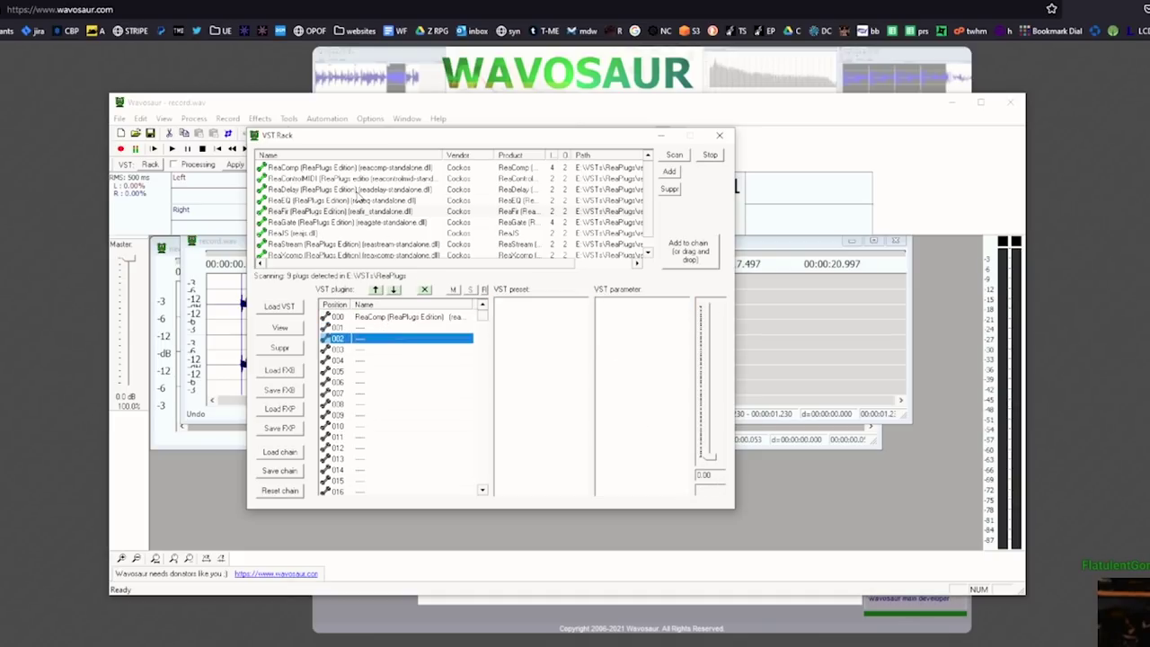
click(360, 191)
double_click(388, 190)
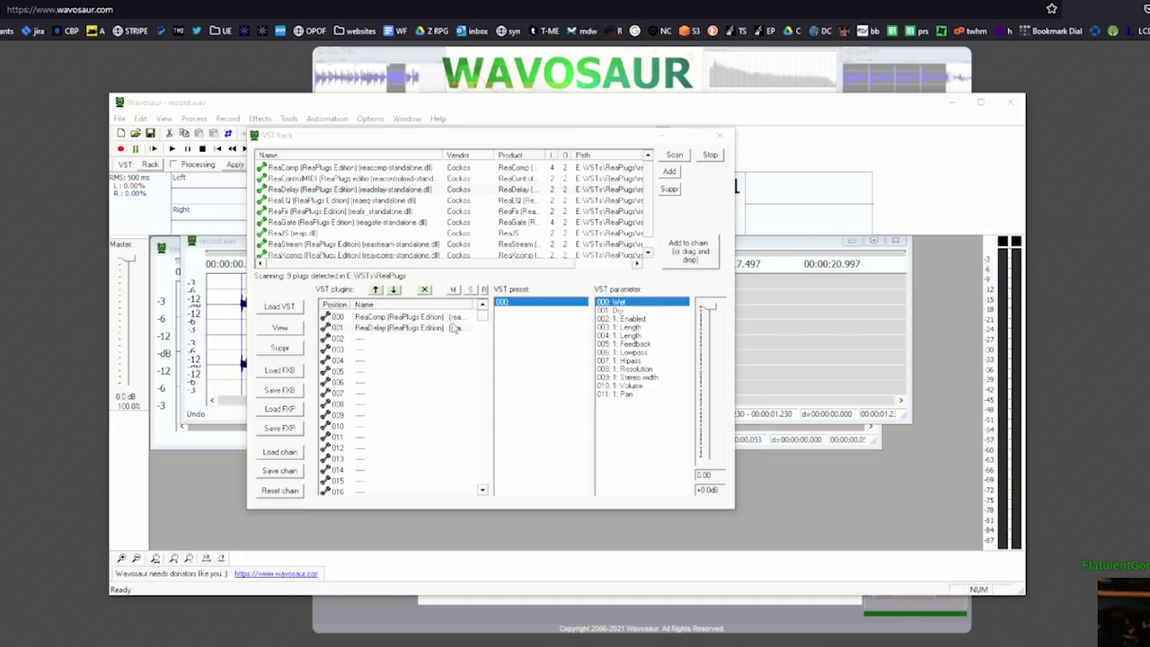
- Keep ReaComp in chain slot 000, ahead of ReaDelay
click(436, 318)
click(434, 327)
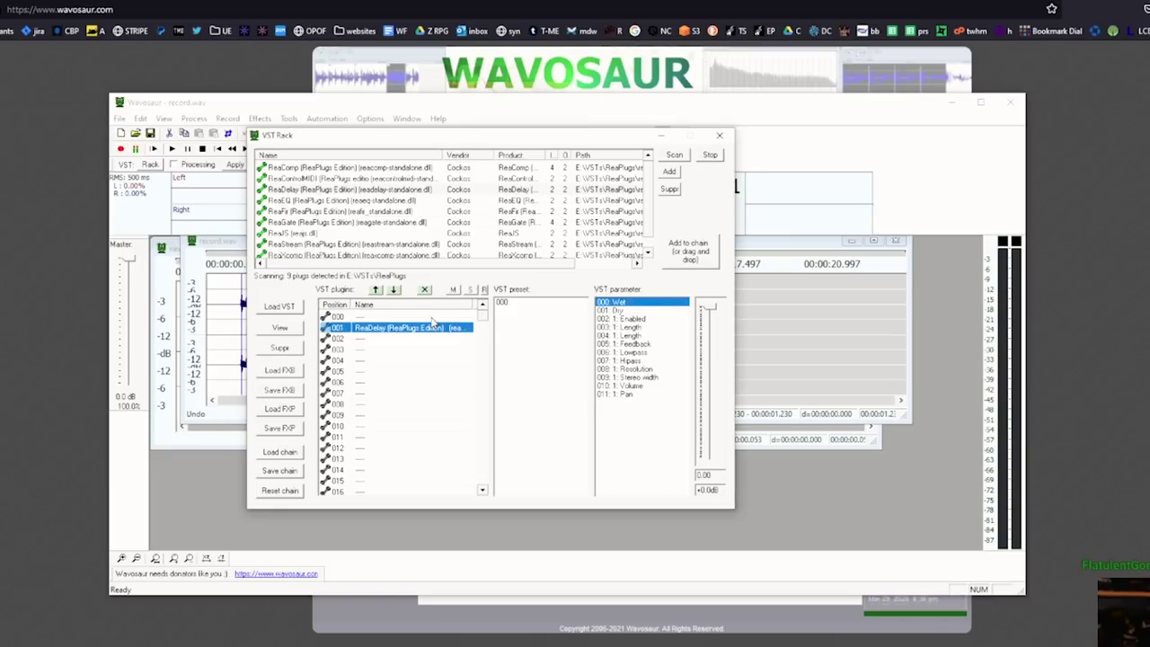
click(386, 169)
double_click(388, 168)
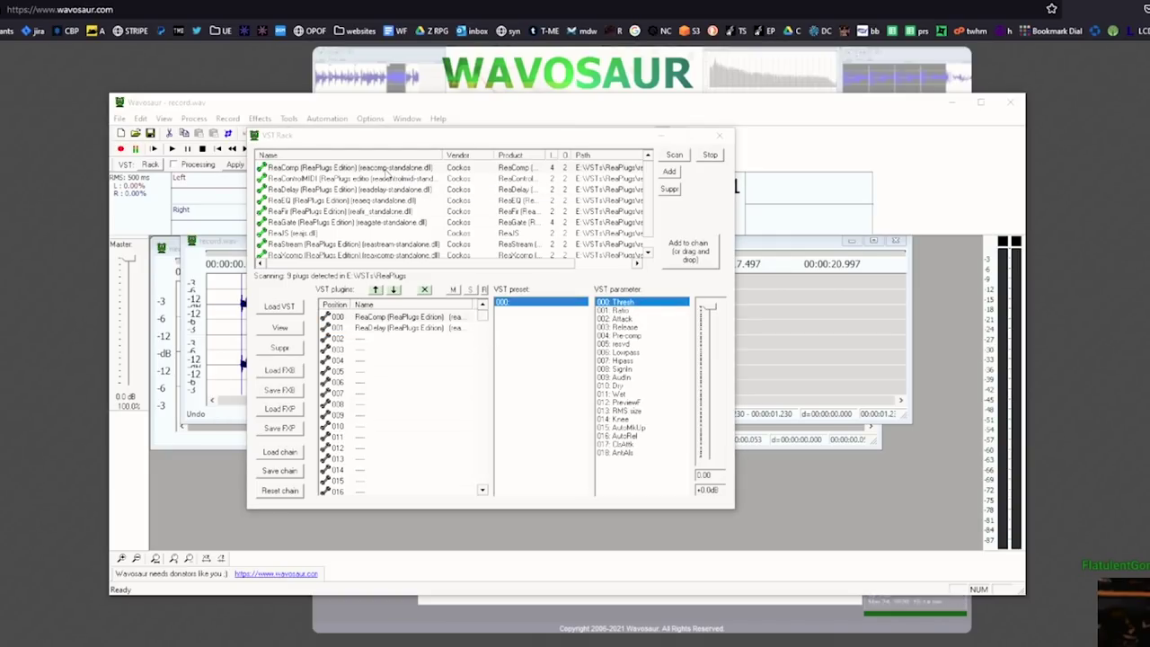
- Set ReaDelay's delay length to 6.3 ms in its editor and close it
click(417, 335)
double_click(418, 336)
mouse_move(402, 220)
mouse_down()
mouse_move(388, 220)
mouse_move(409, 222)
mouse_up()
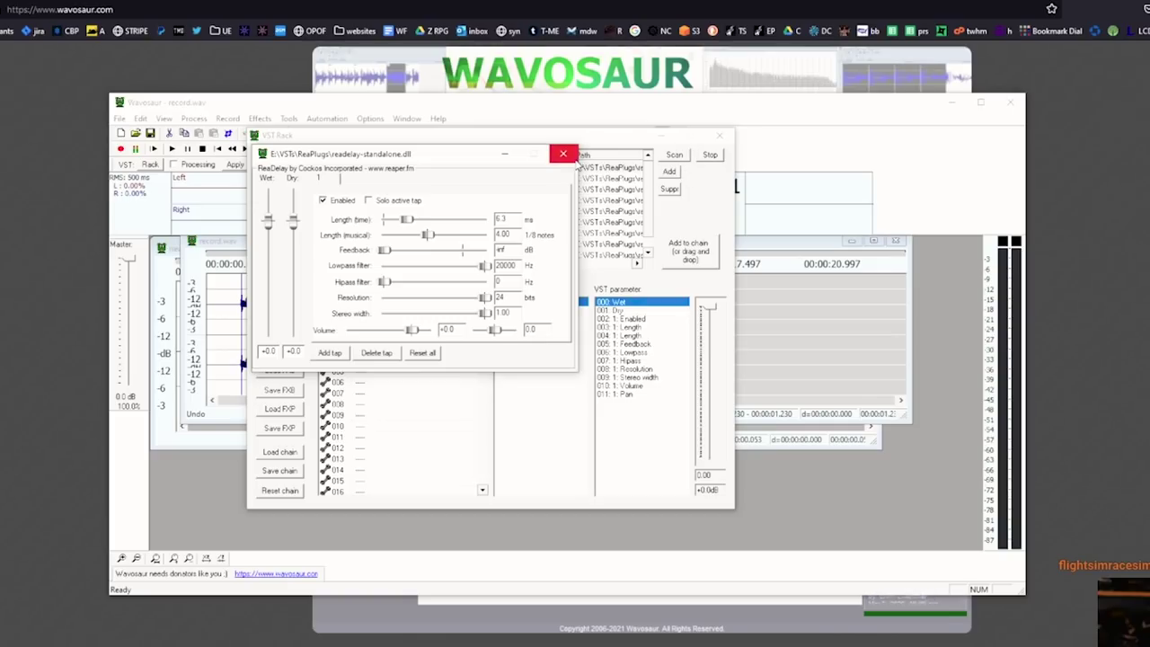
click(562, 152)
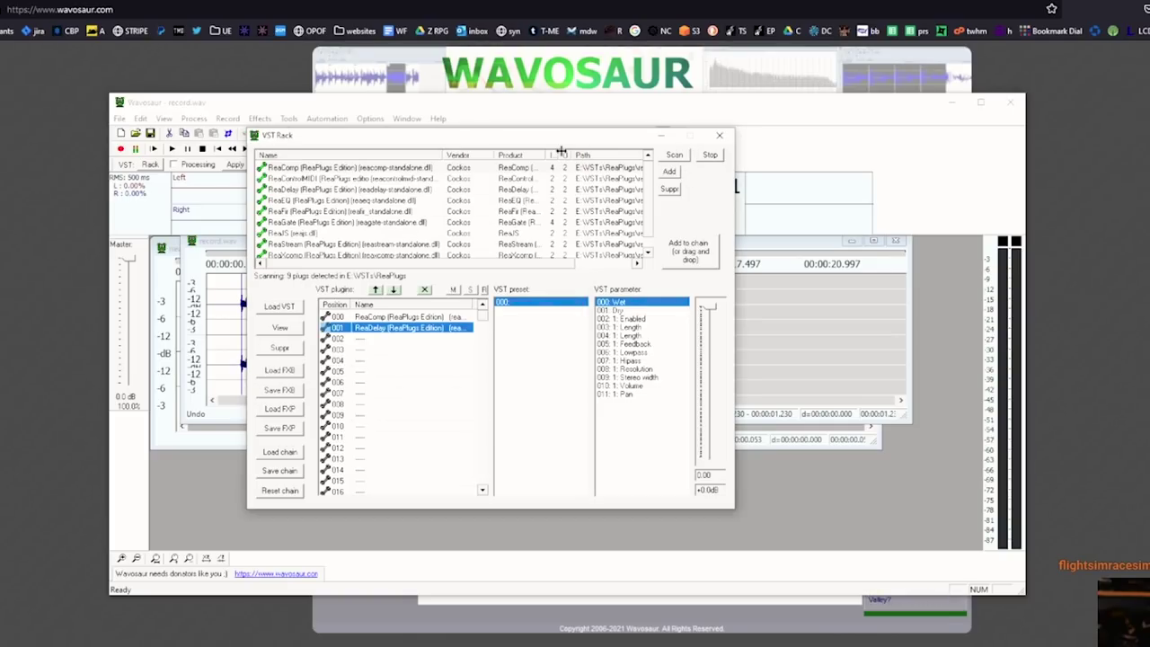
- Close the rack, apply the VST chain via Tools > VST > Apply VST, and play the result
click(719, 136)
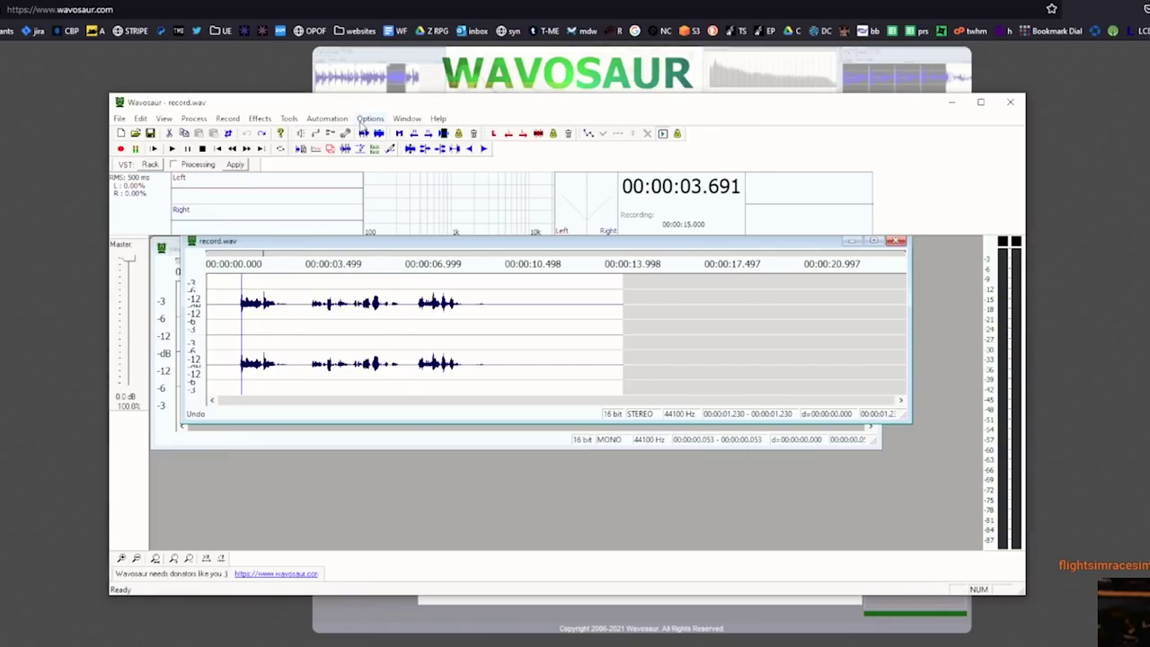
click(365, 120)
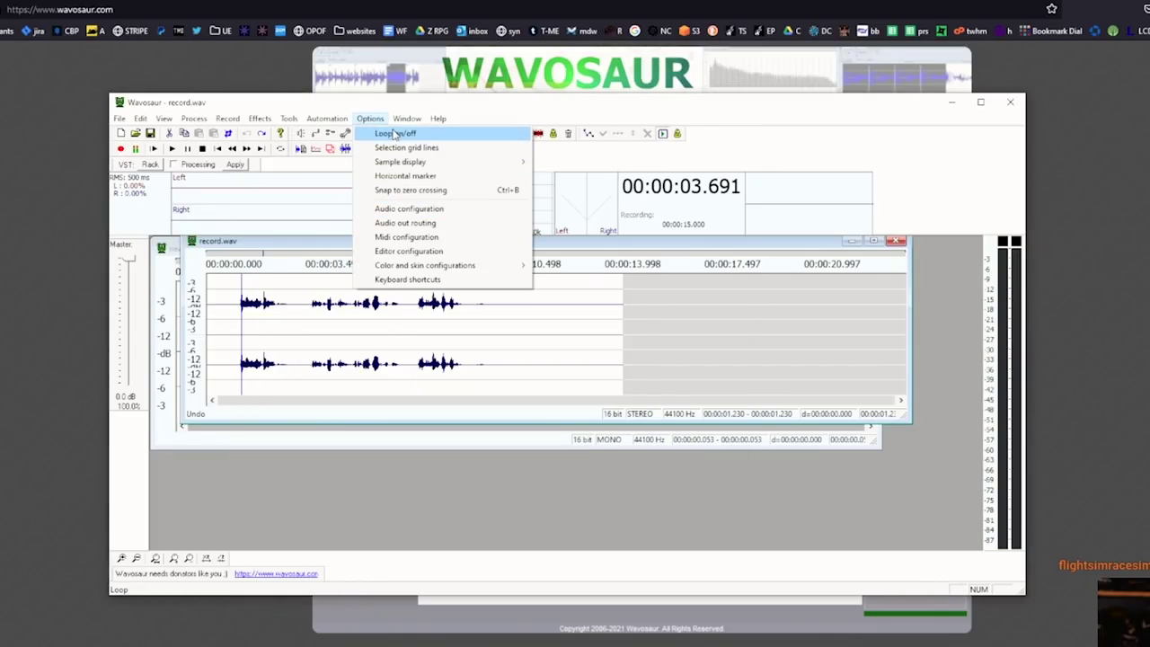
mouse_move(326, 119)
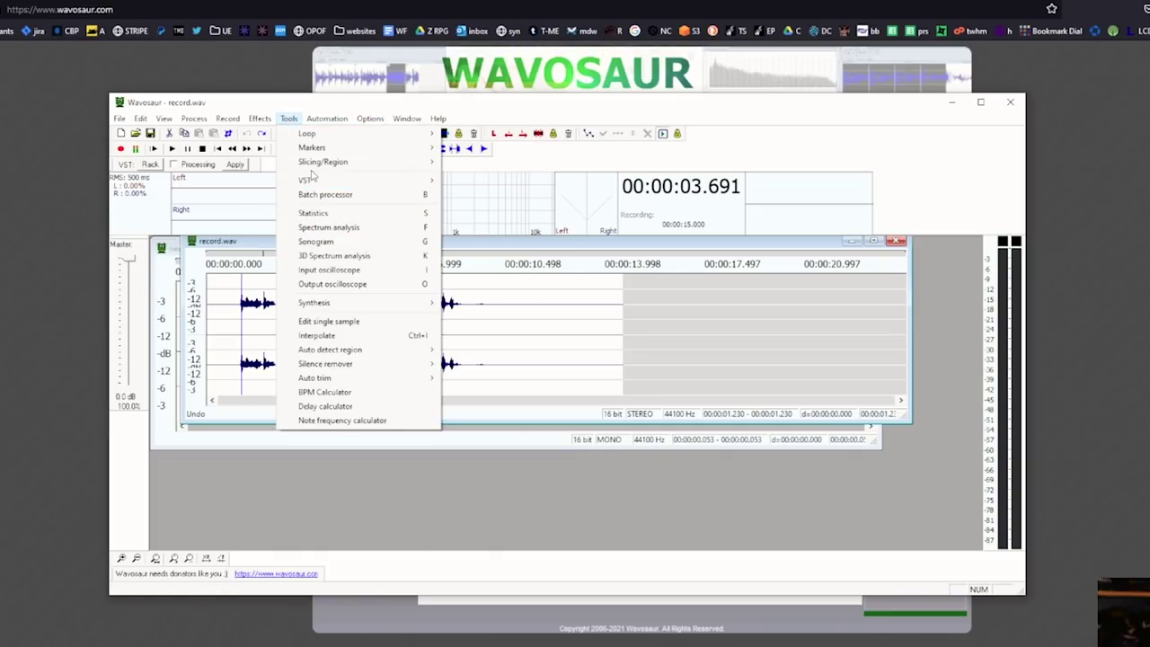
mouse_move(315, 180)
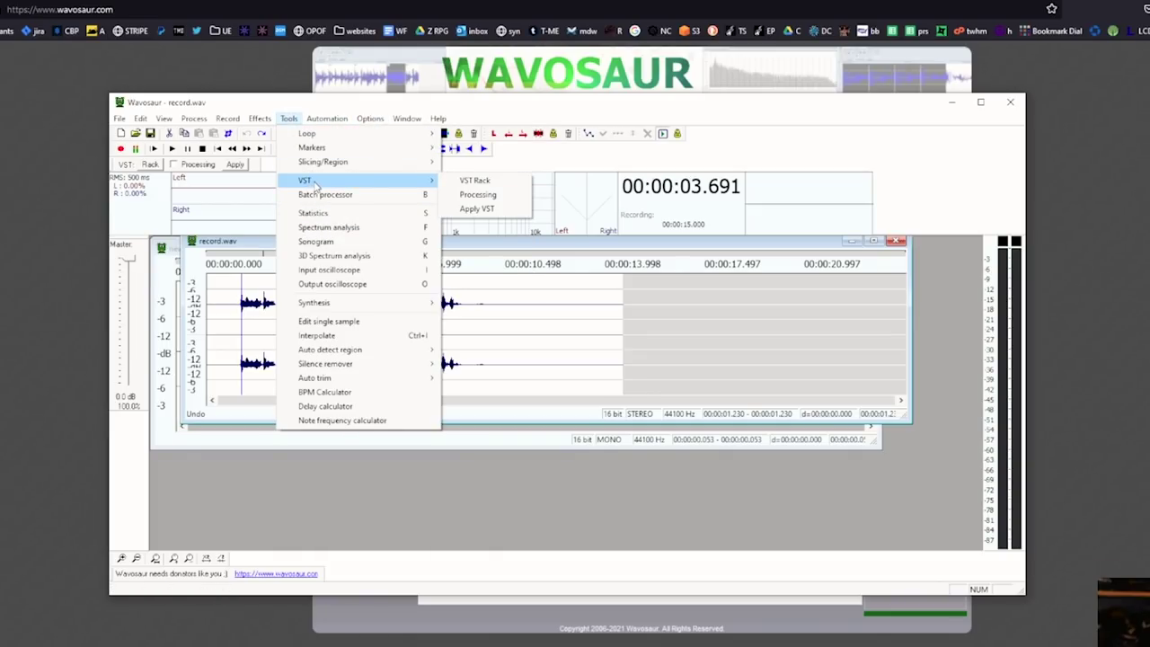
click(496, 214)
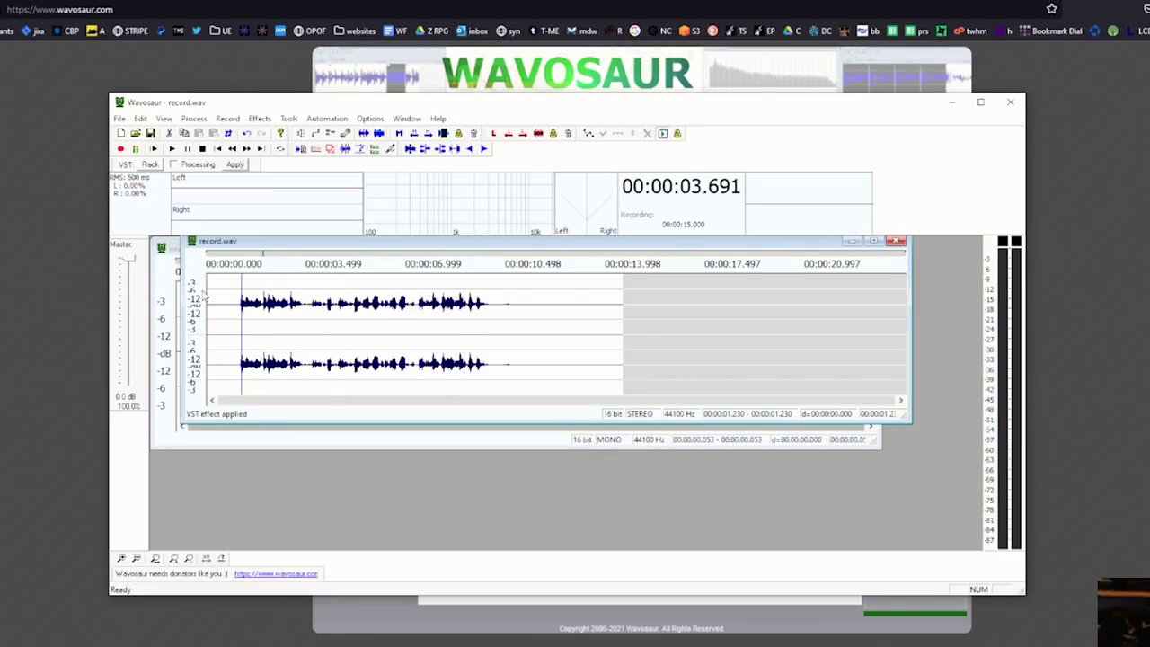
key(space)
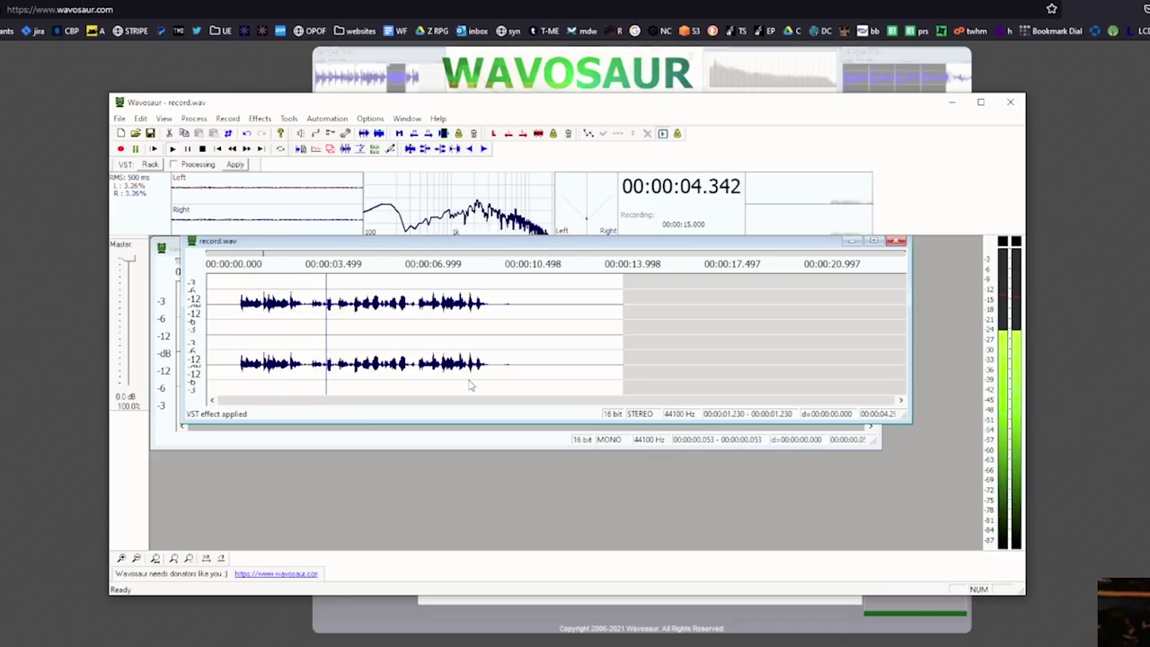
key(space)
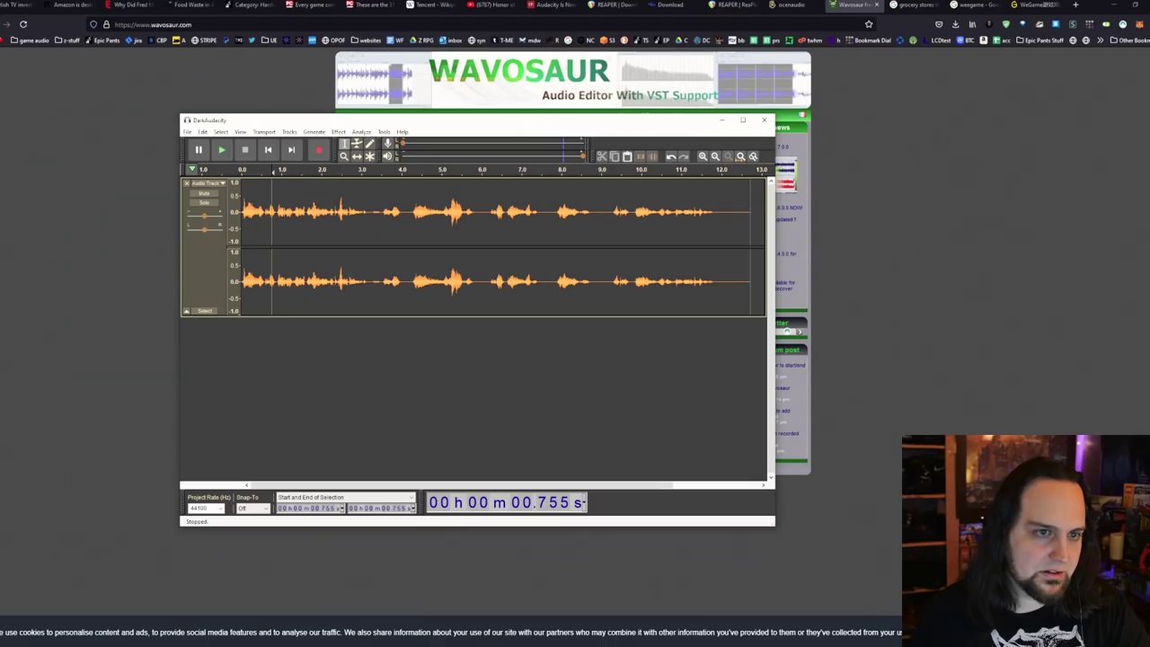
- Play the recording, then select its first 3.1 seconds
drag(310, 123, 429, 119)
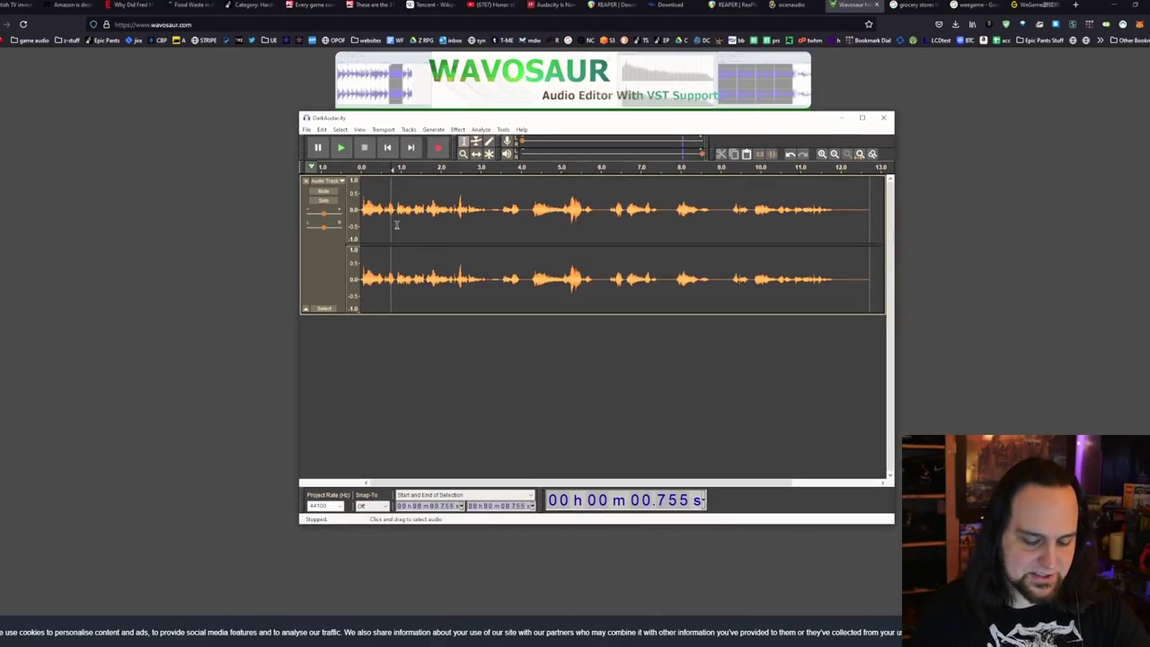
key(space)
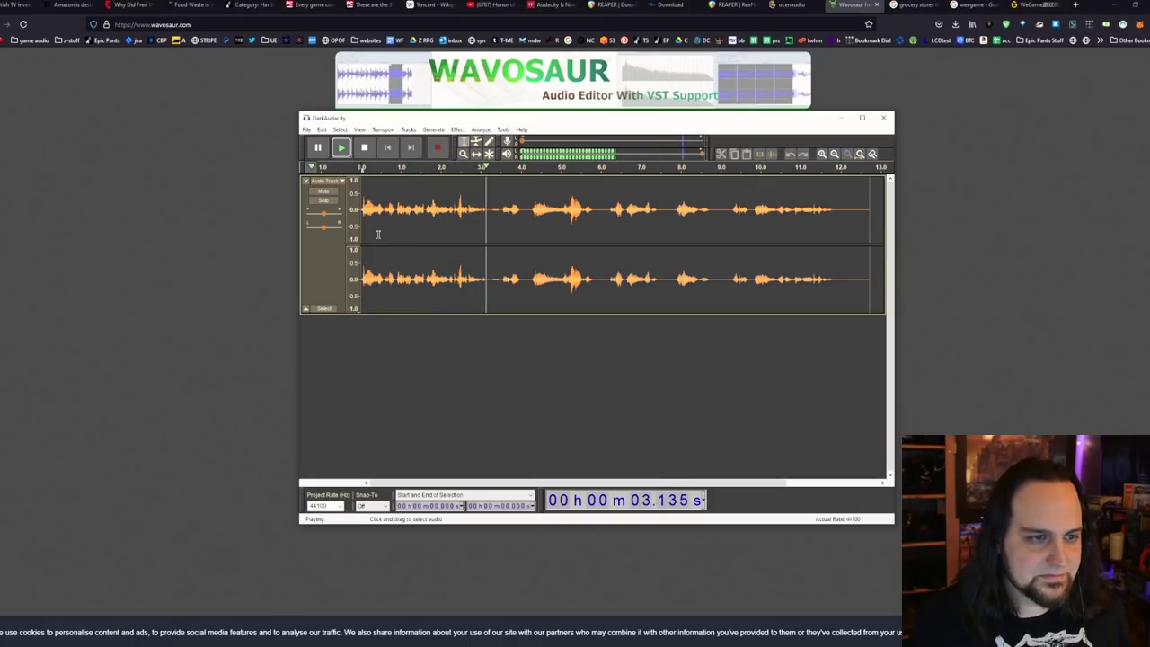
key(space)
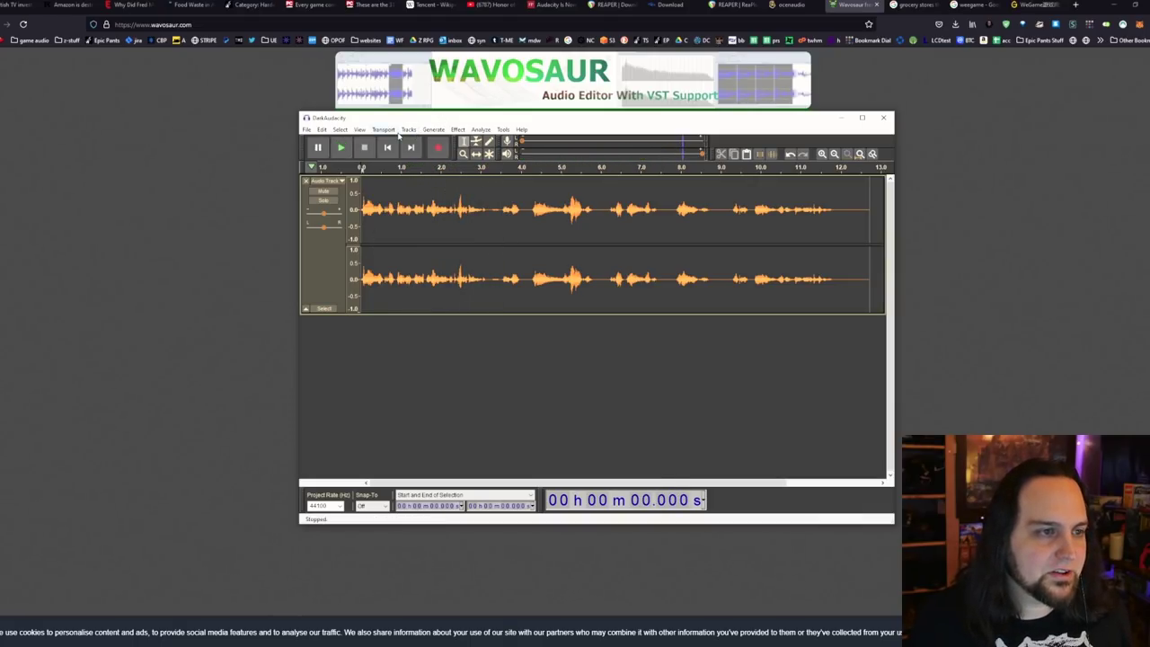
drag(484, 211, 44, 237)
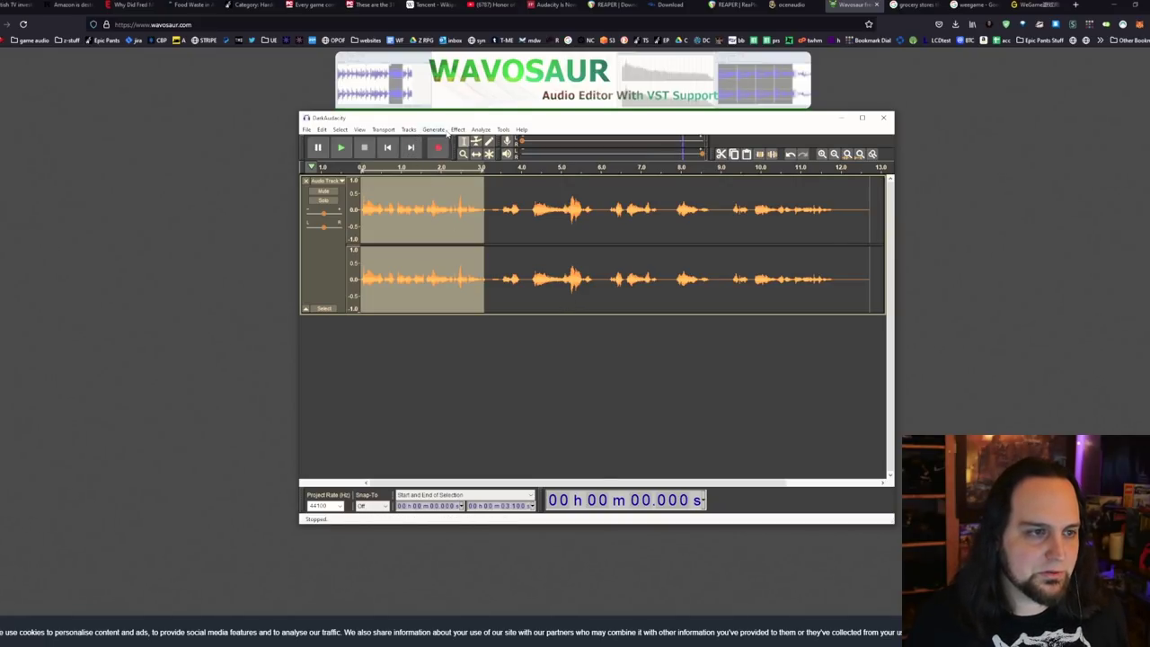
- Review Add / Remove Plug-ins, where the ReaPlugs show as new, and close it with OK
click(457, 130)
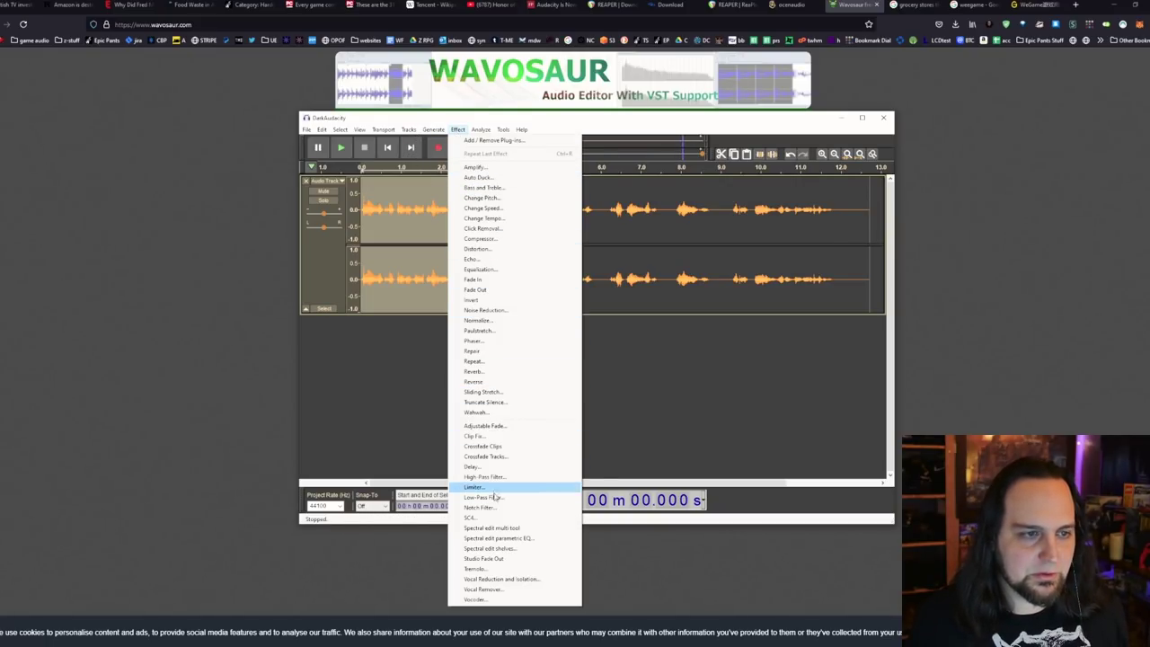
click(535, 144)
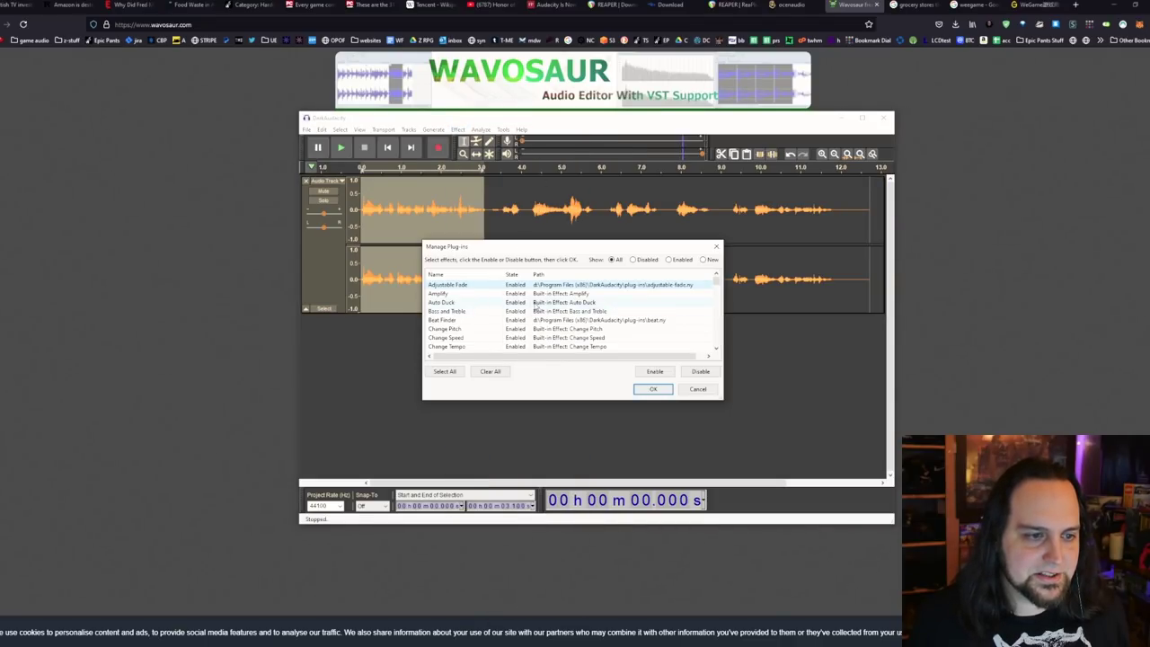
scroll(533, 316, down, 15)
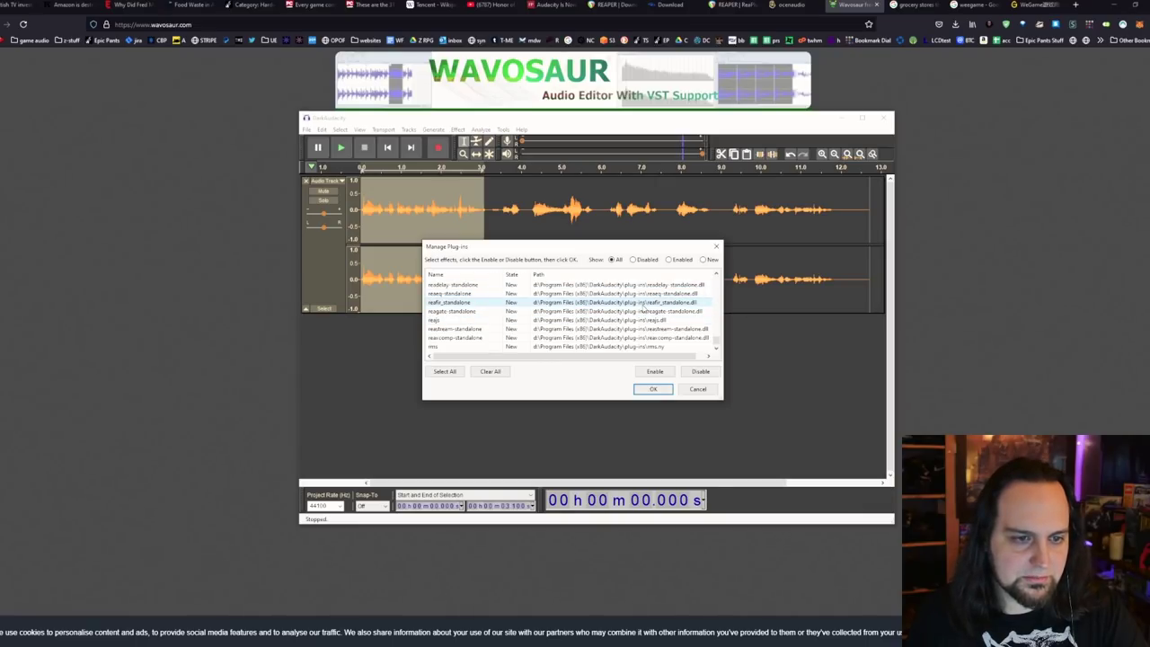
click(653, 389)
click(413, 130)
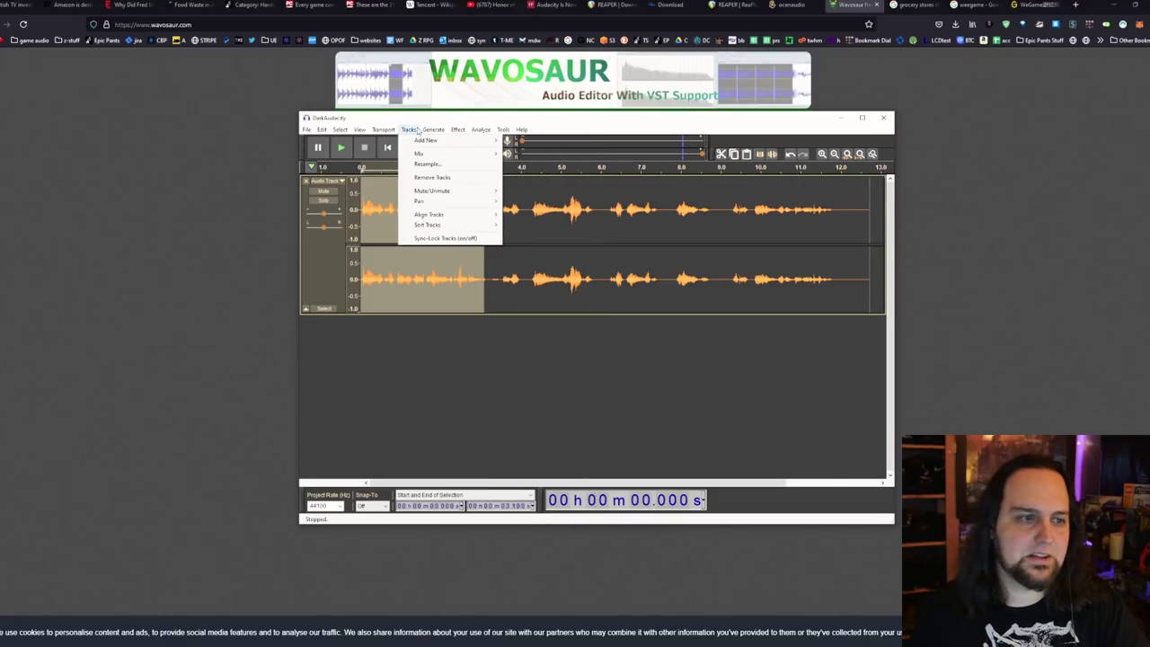
- Close the Tracks menu and nudge the DarkAudacity window slightly left
mouse_move(443, 130)
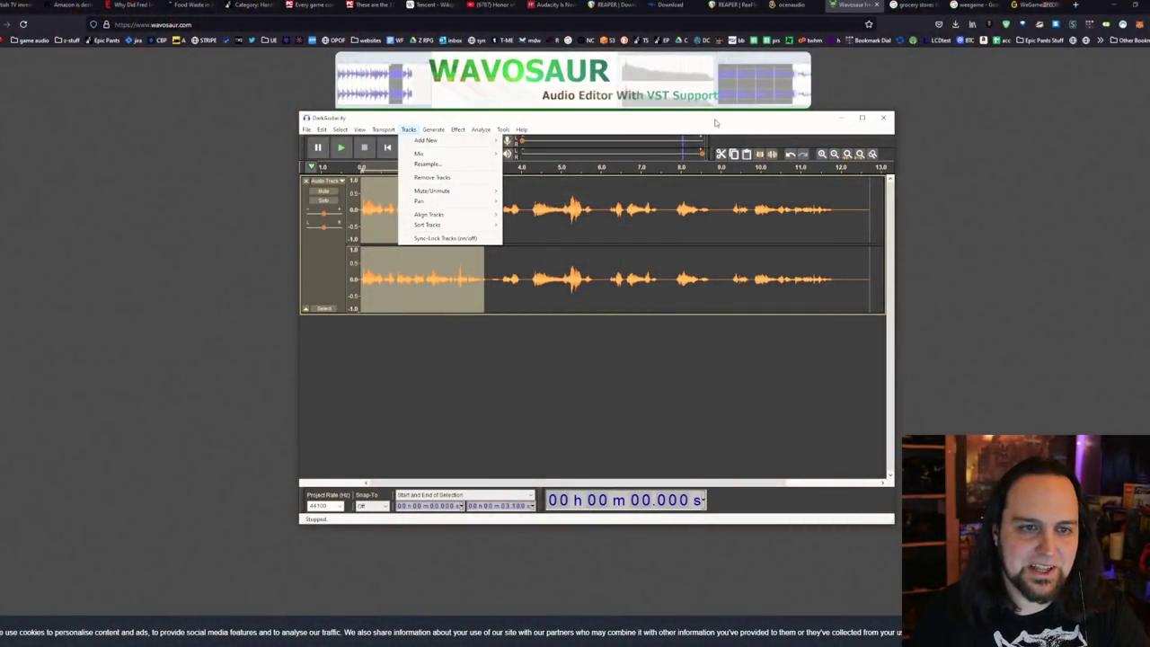
click(716, 122)
drag(716, 122, 706, 124)
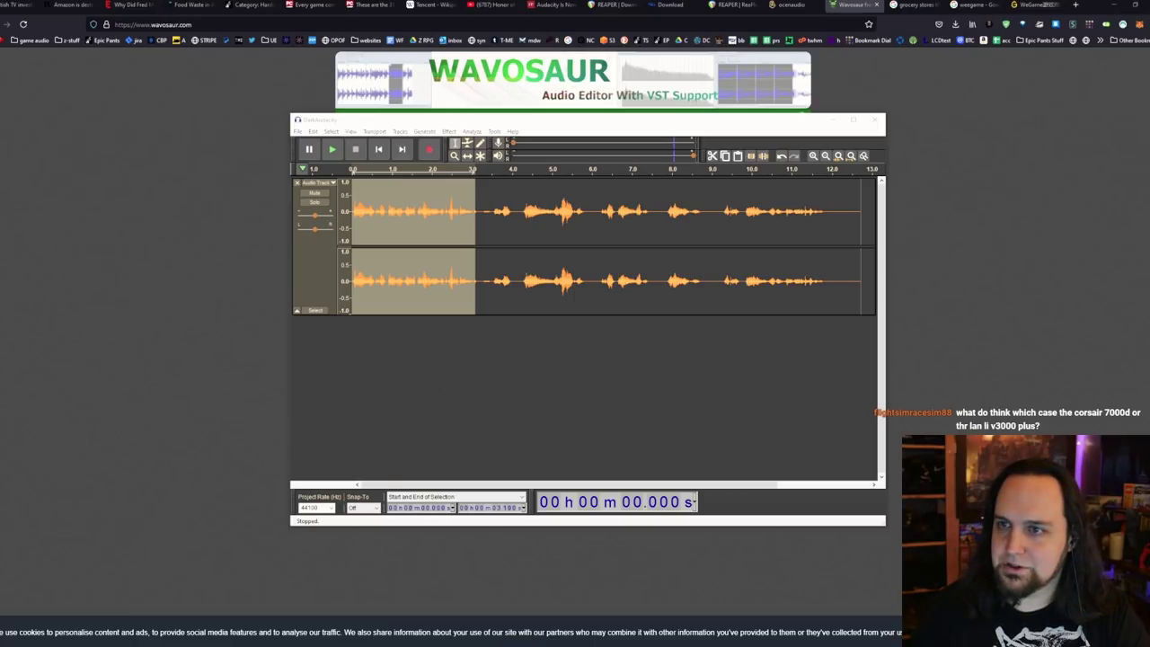
- Minimize DarkAudacity, switch to ocenaudio, and play the recording from 0 s
click(834, 124)
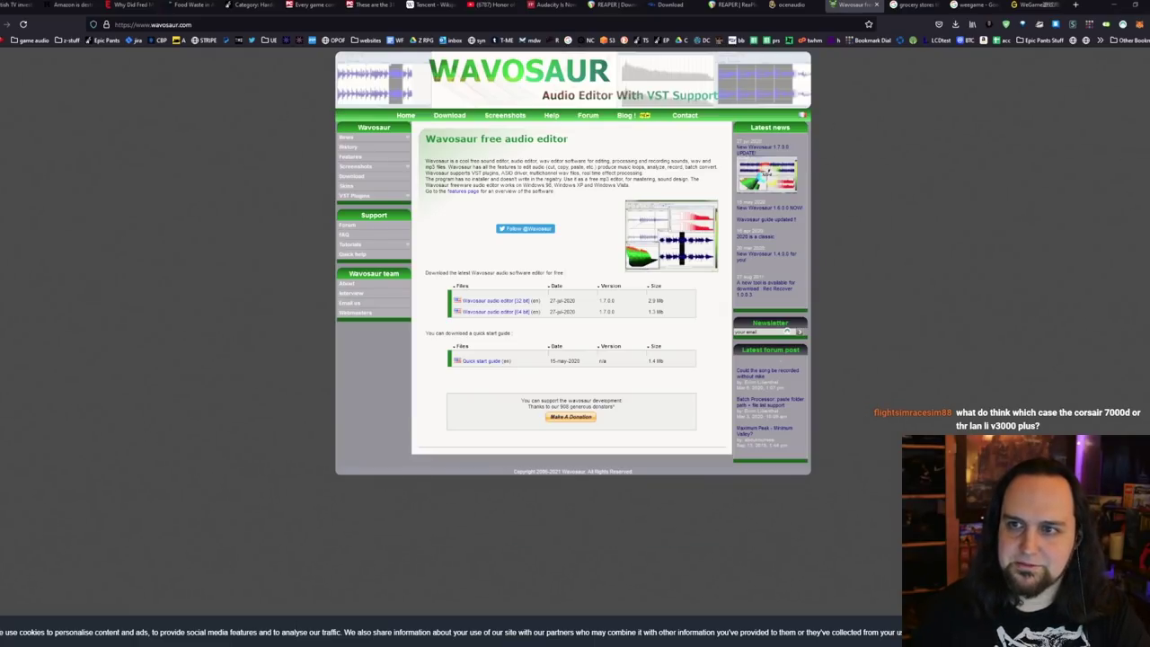
key(alt+Tab)
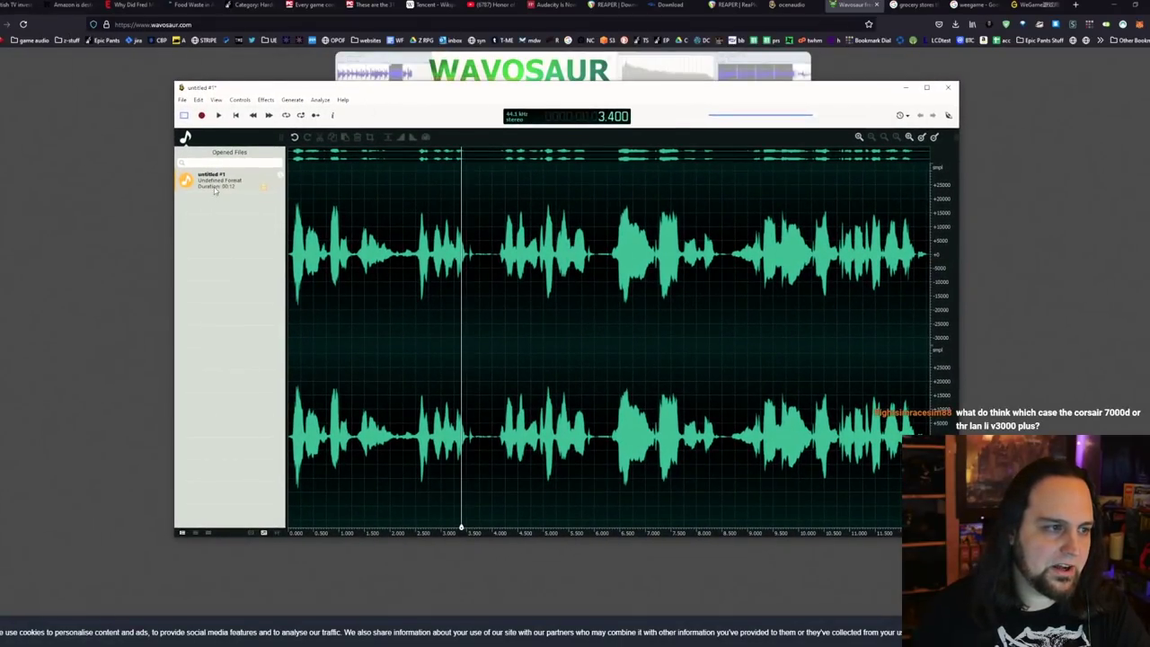
click(477, 270)
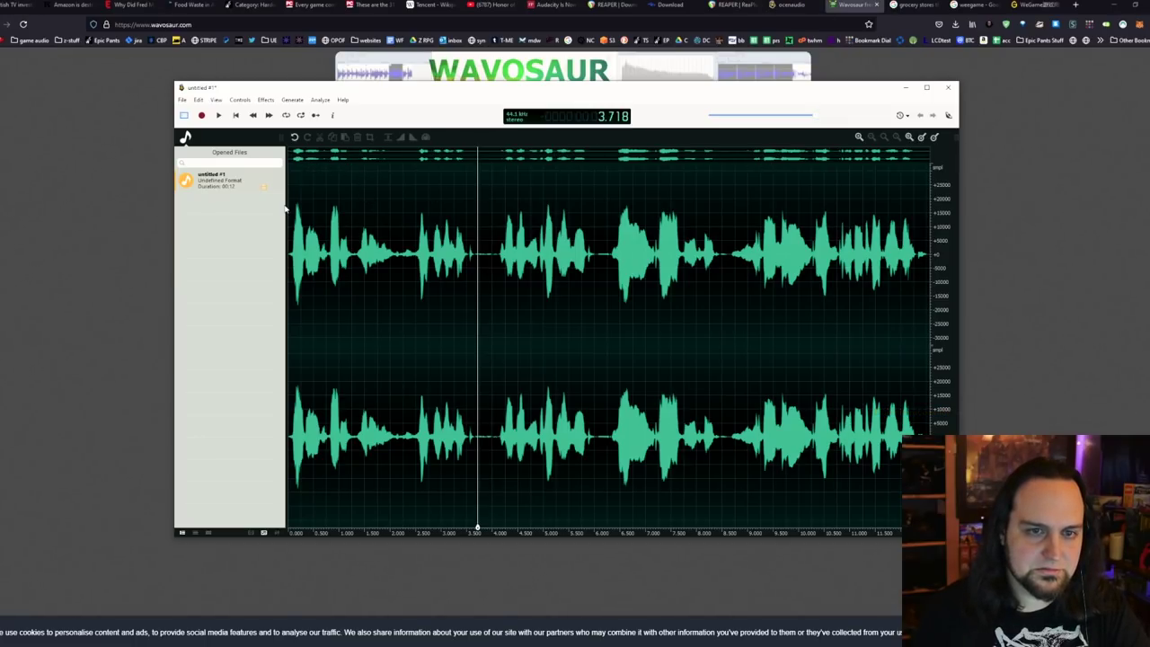
click(294, 234)
click(288, 208)
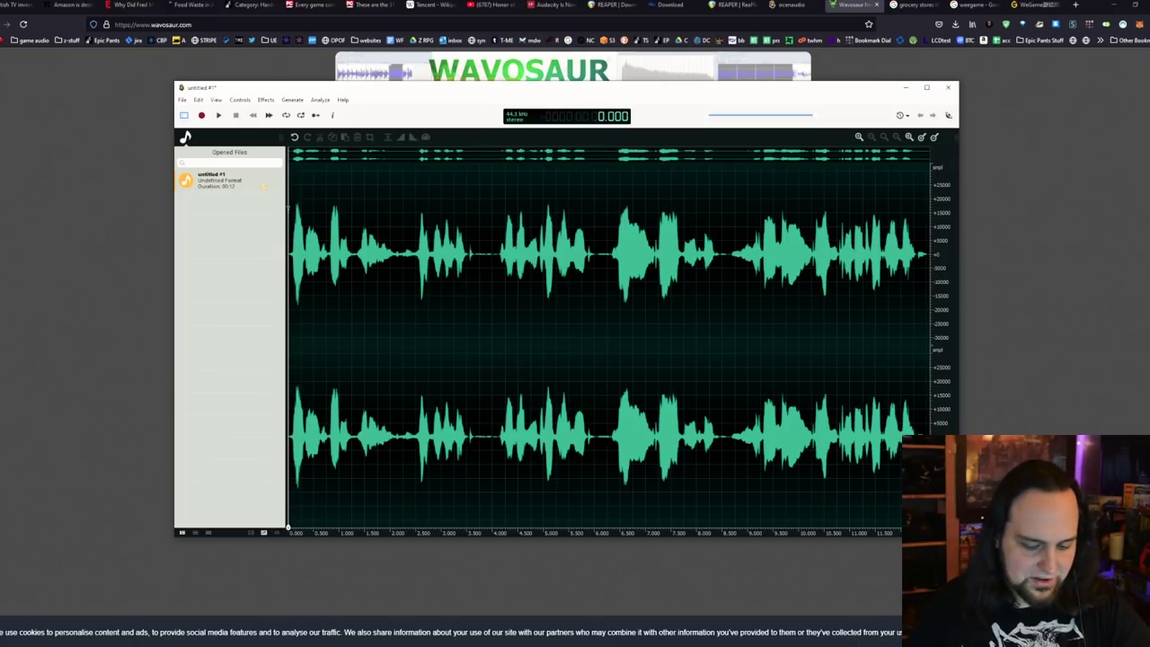
key(space)
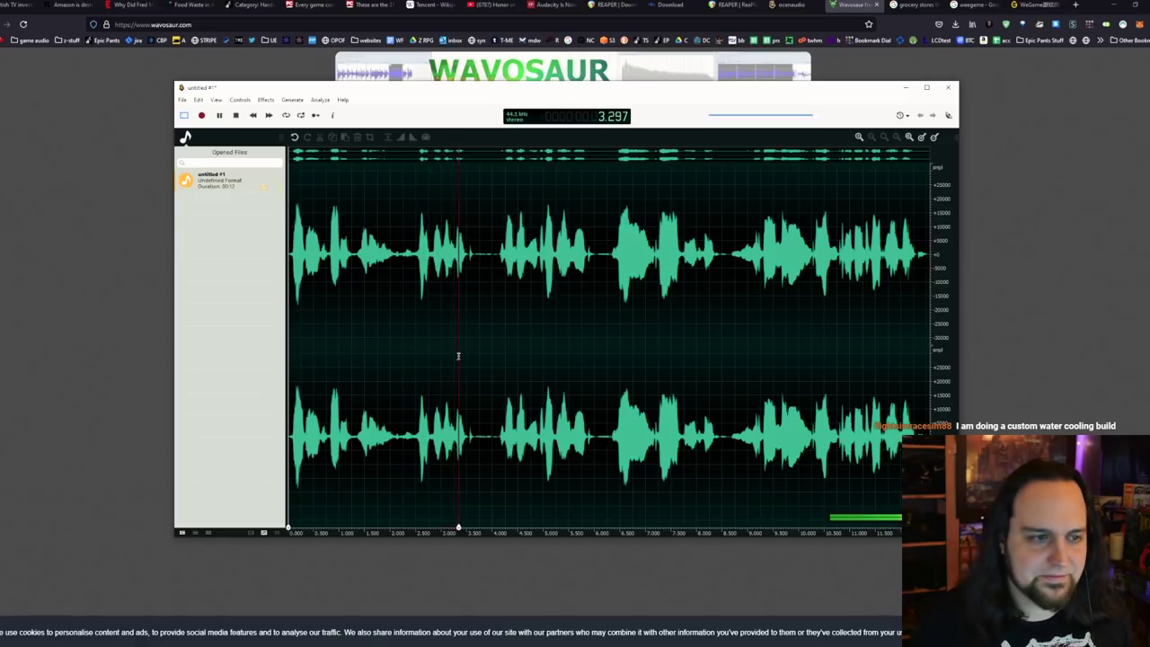
- Select 3.76–8.63 s and open Effects > Time and Pitch > Time/Pitch Adjust
drag(480, 266, 728, 284)
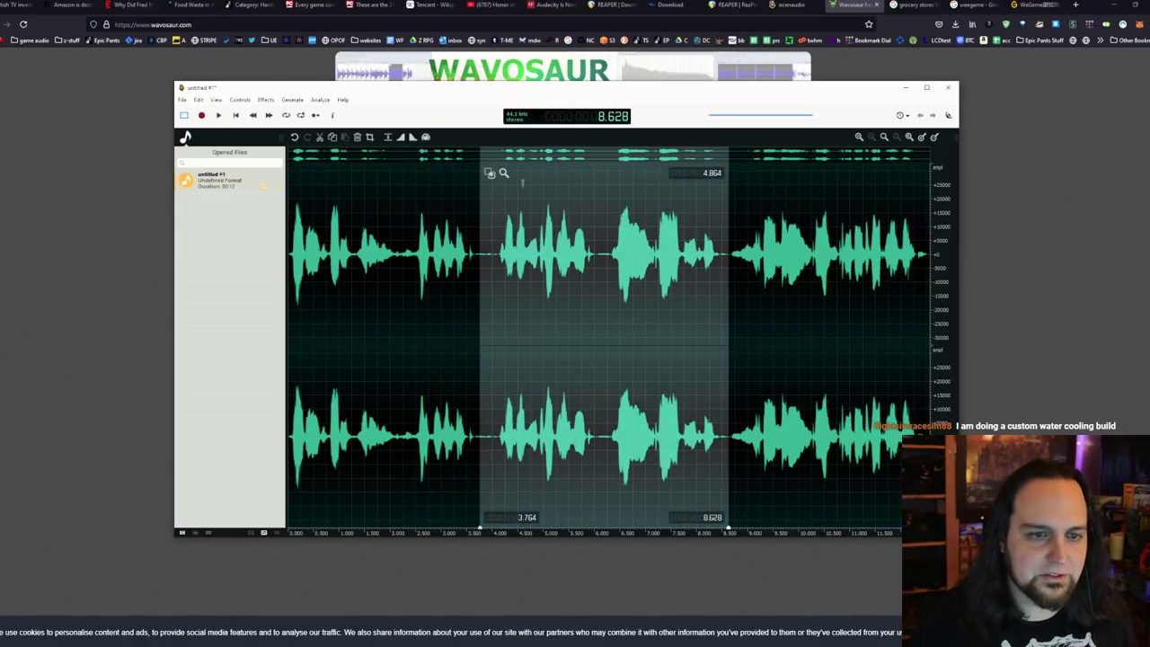
click(266, 100)
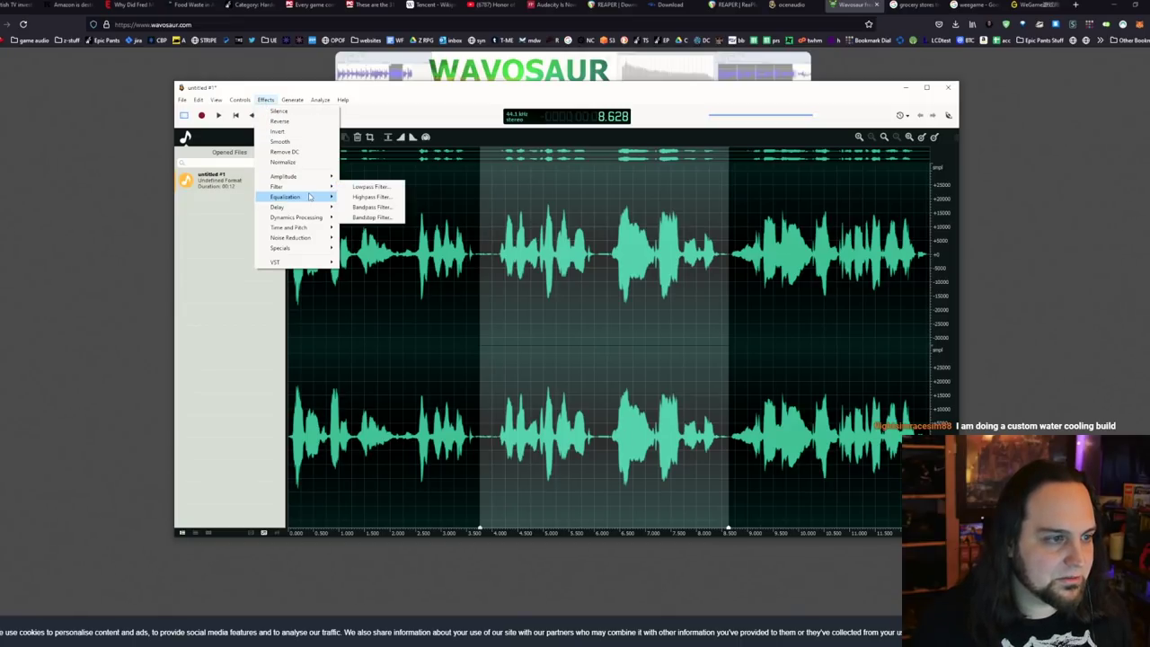
mouse_move(300, 222)
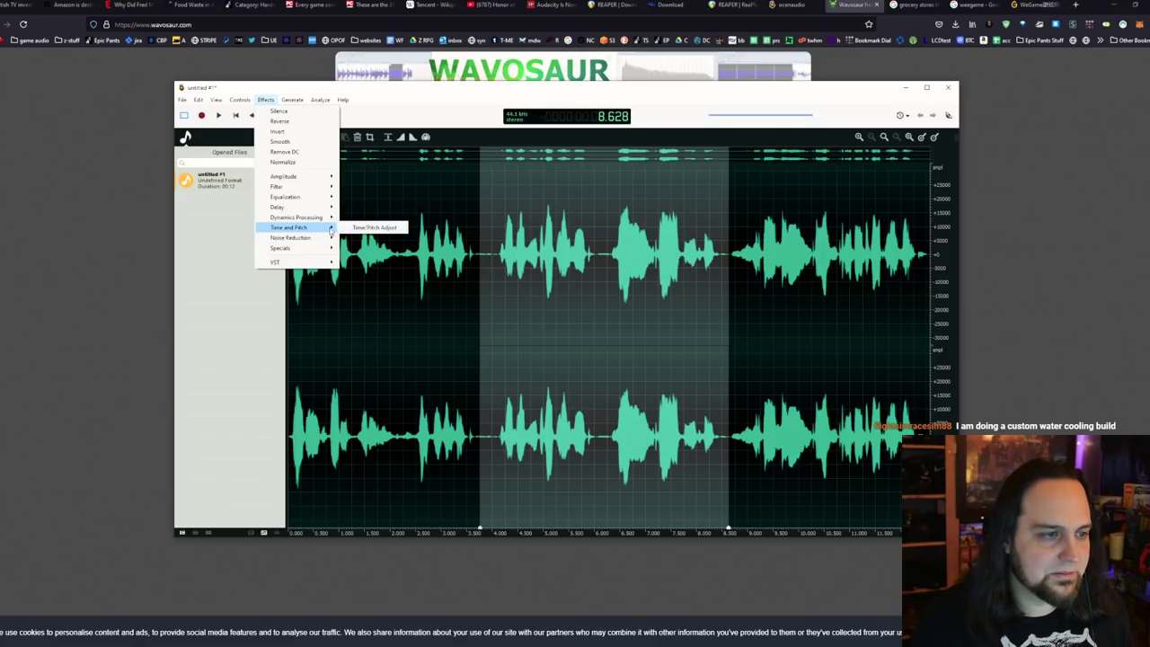
click(371, 229)
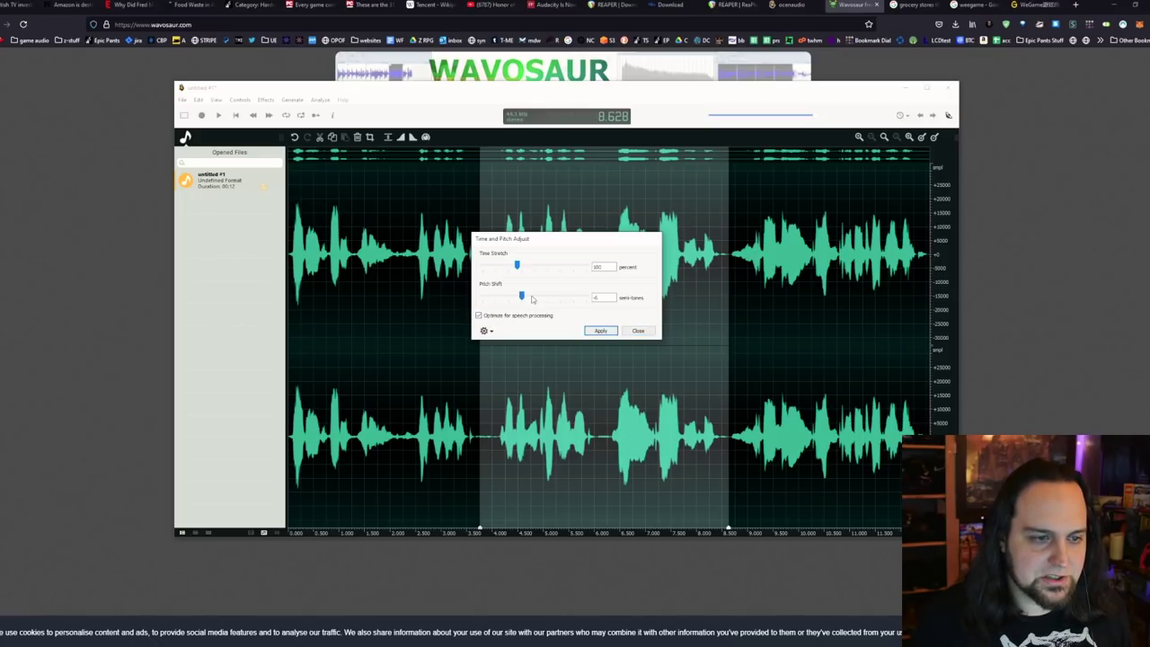
- Apply the roughly -6 semitone pitch shift, then repeat it from 8.6 s to the end
click(600, 330)
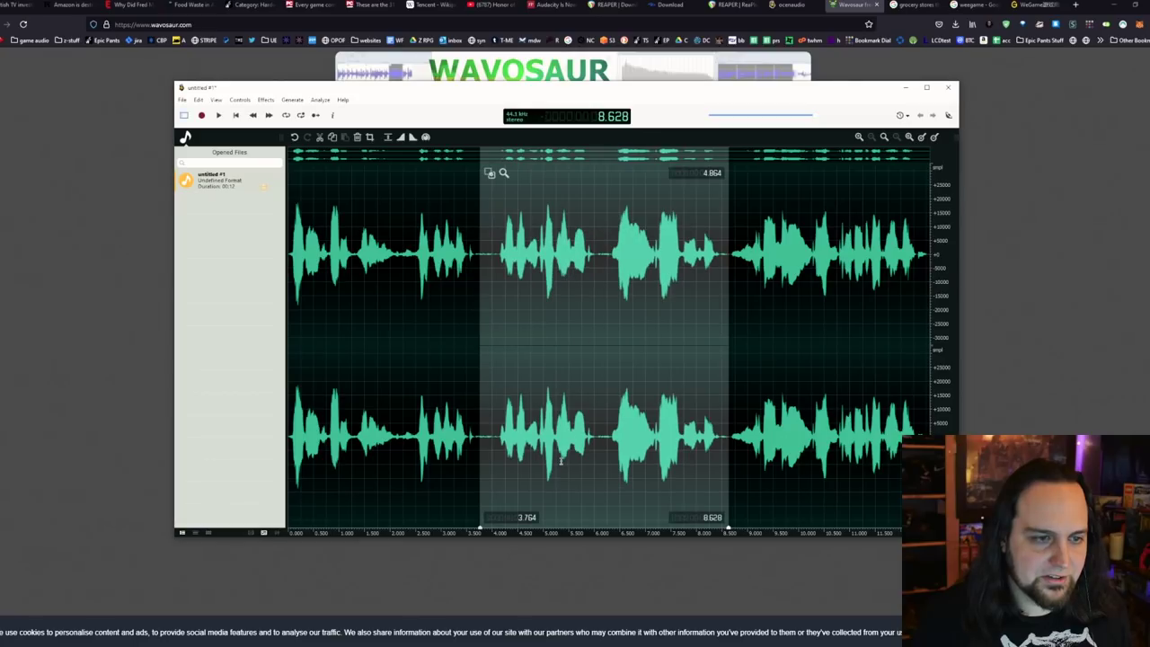
key(space)
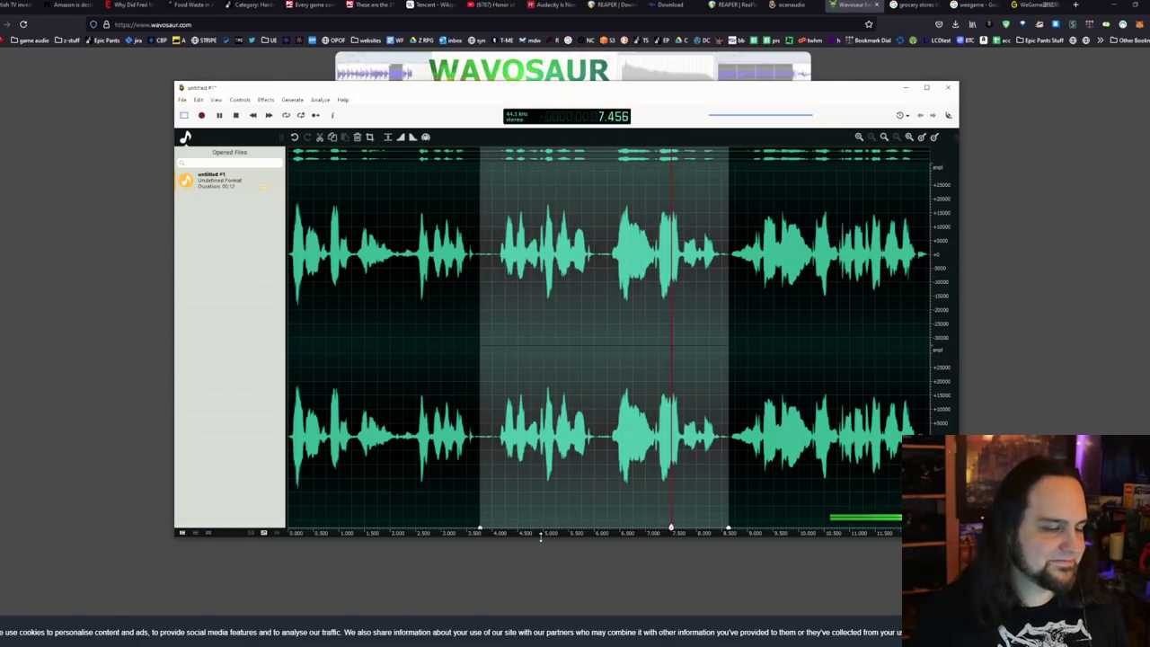
click(716, 256)
drag(728, 258, 926, 269)
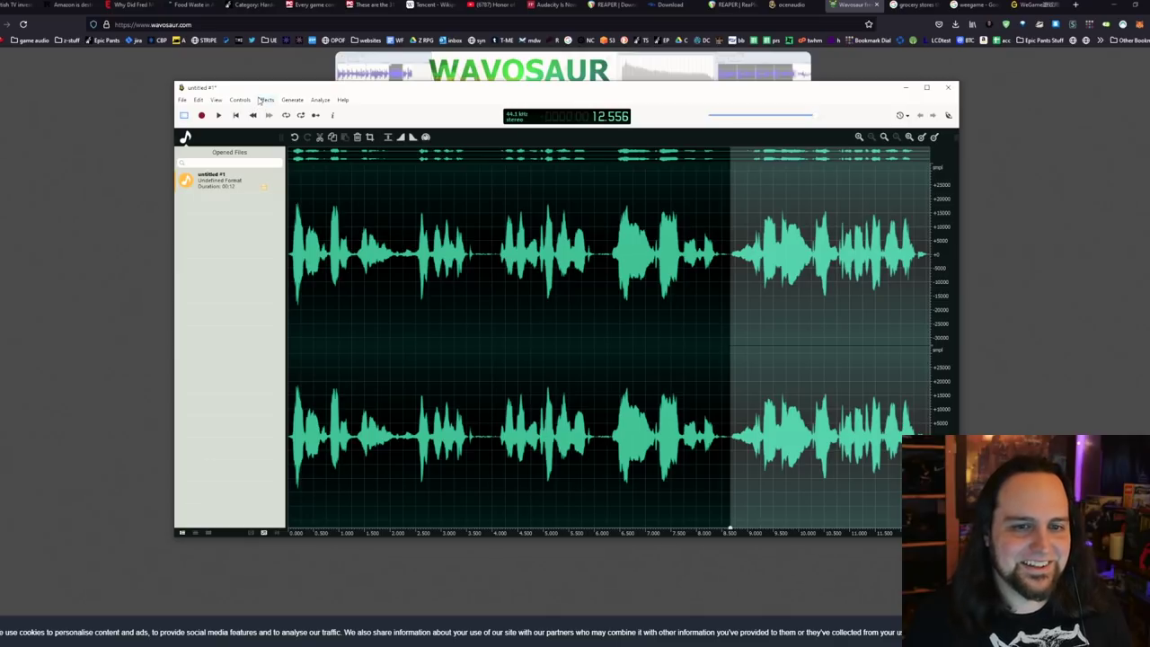
click(268, 100)
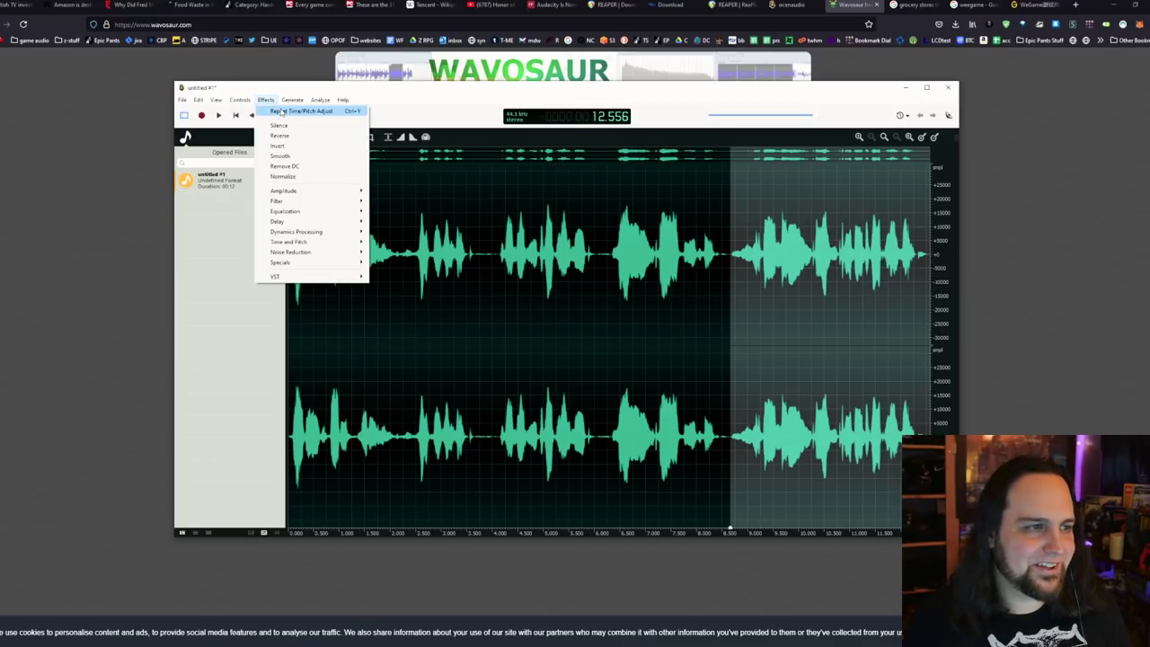
click(739, 100)
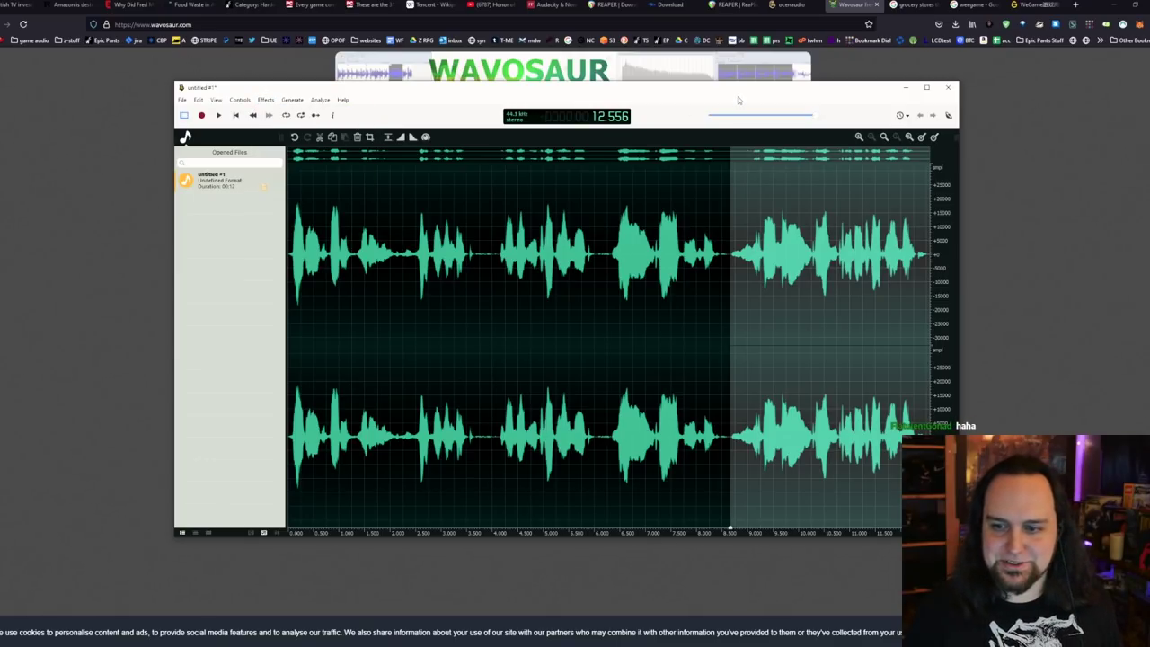
- Play the pitch-shifted recording from about 4 seconds
click(500, 285)
key(space)
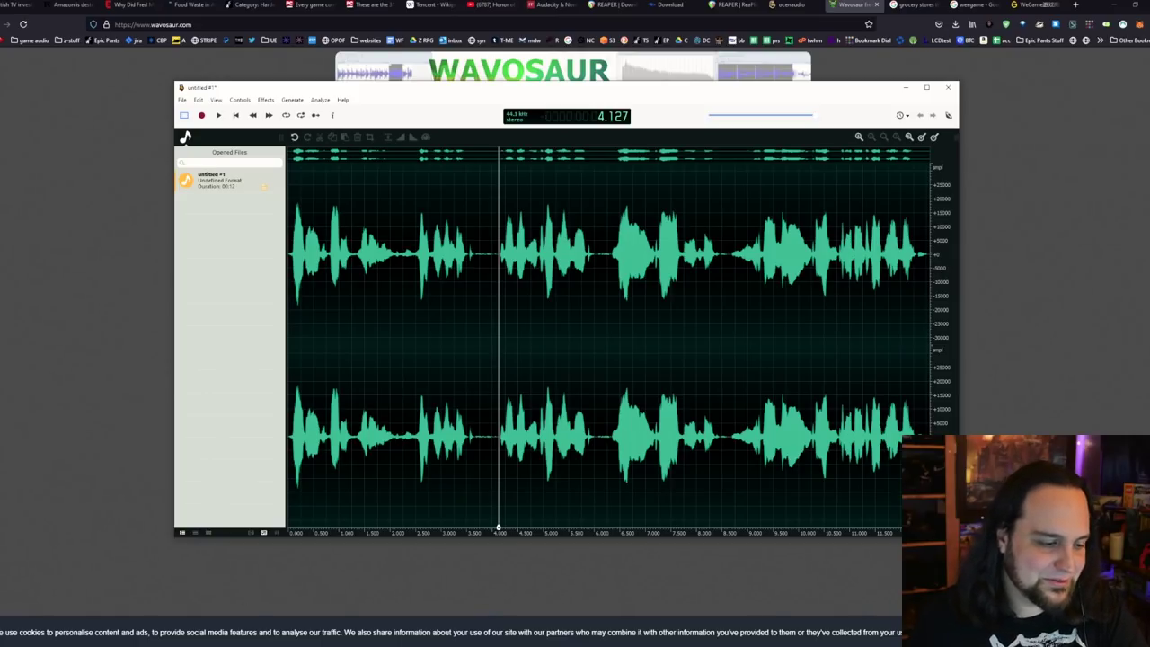
key(alt+Tab)
- Drag the DarkAudacity window down and to the left over ocenaudio
drag(578, 119, 439, 197)
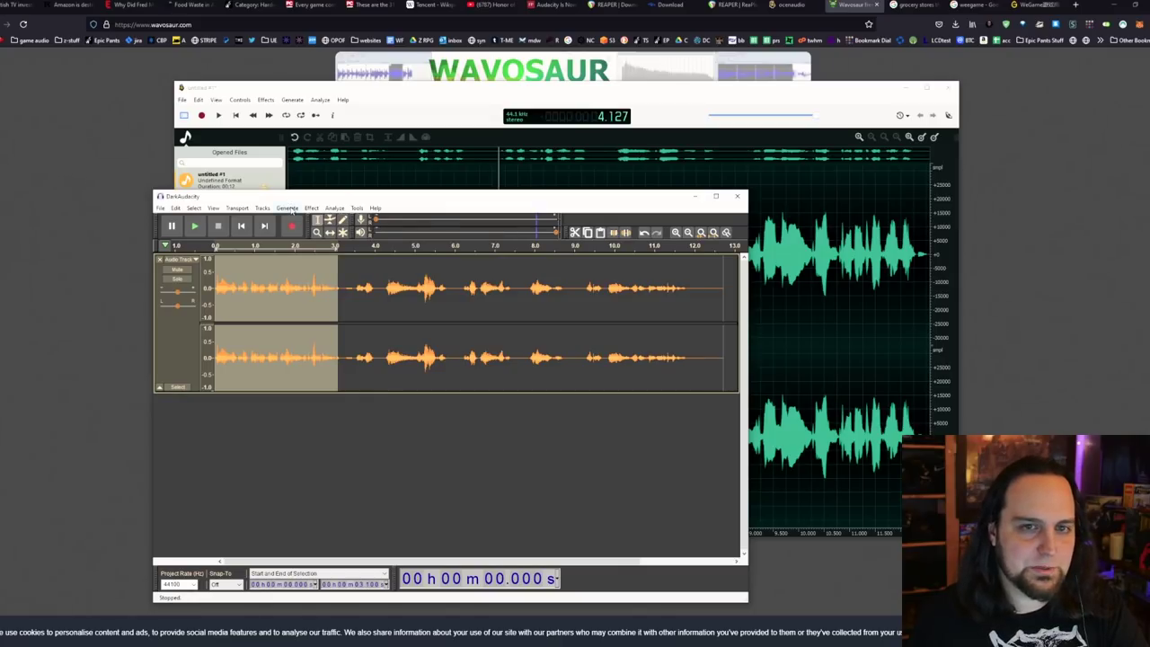